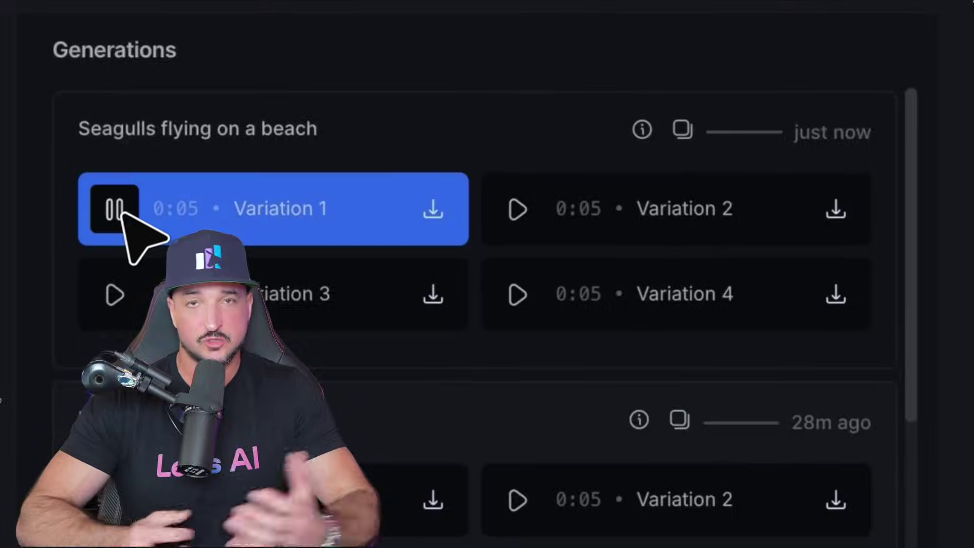
# Play Variation 1 of the four 0:05 'Seagulls flying on a beach' sound effects
pyautogui.click(515, 209)
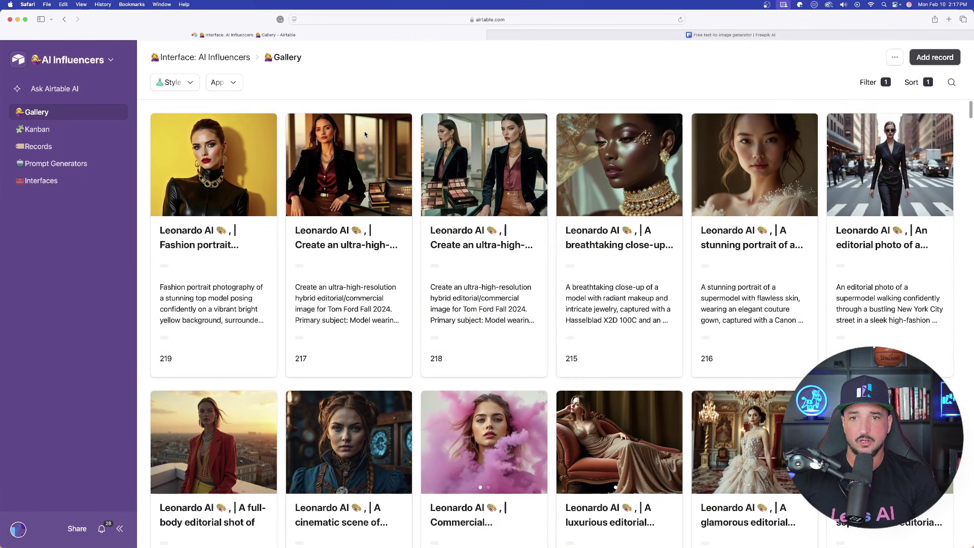
# Browse the Gallery and view the silhouette portrait record's example images full size
pyautogui.scroll(-1, 428, 171)
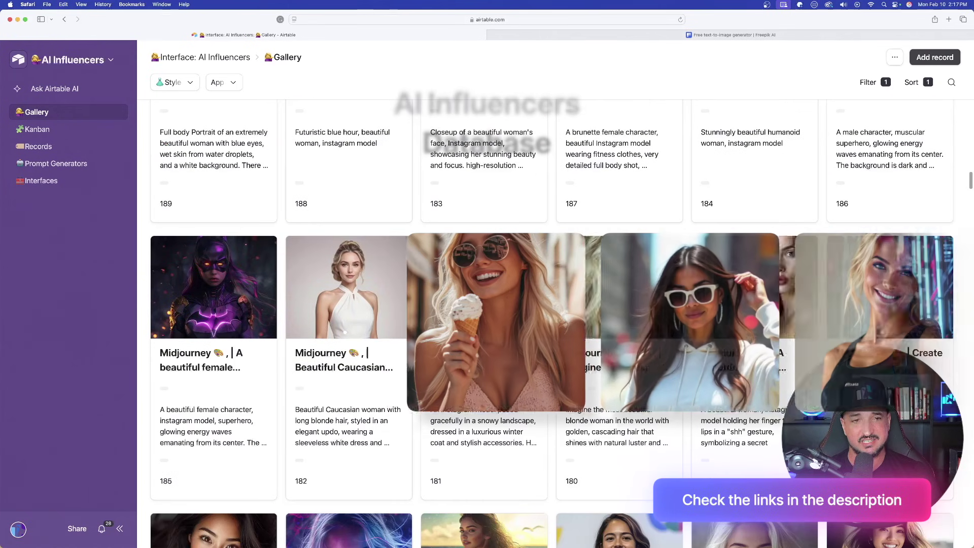
pyautogui.scroll(-10, 552, 320)
pyautogui.scroll(-12, 552, 320)
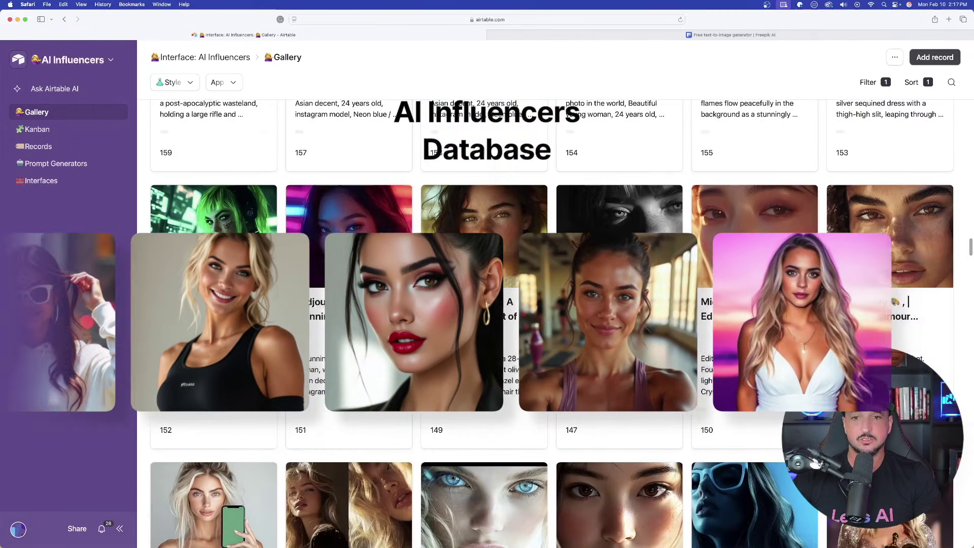
pyautogui.scroll(-10, 552, 319)
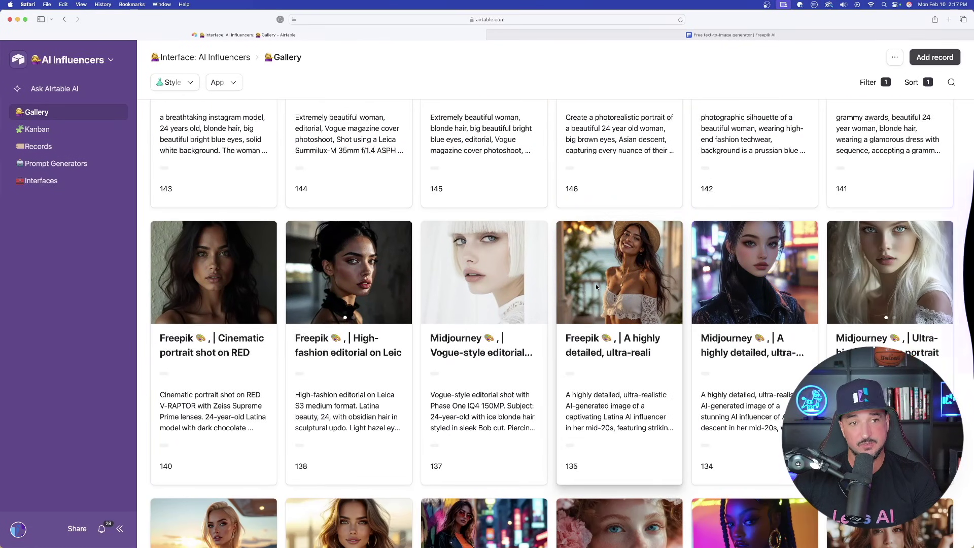
pyautogui.click(596, 284)
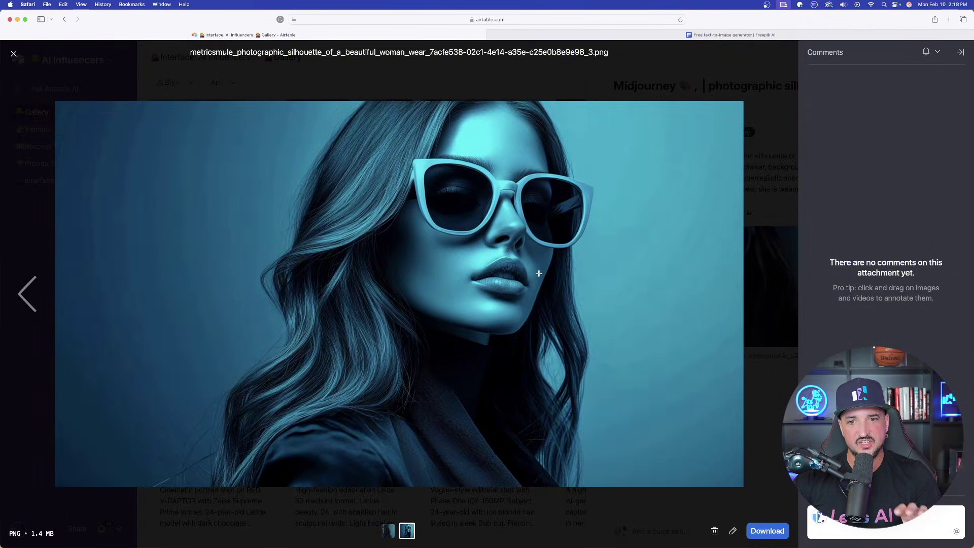
pyautogui.click(14, 55)
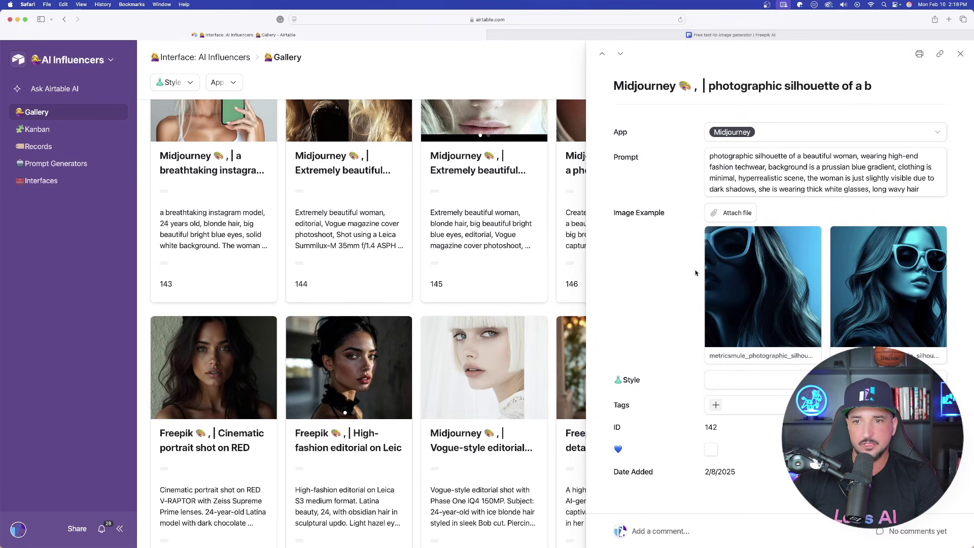
pyautogui.click(767, 267)
pyautogui.click(772, 291)
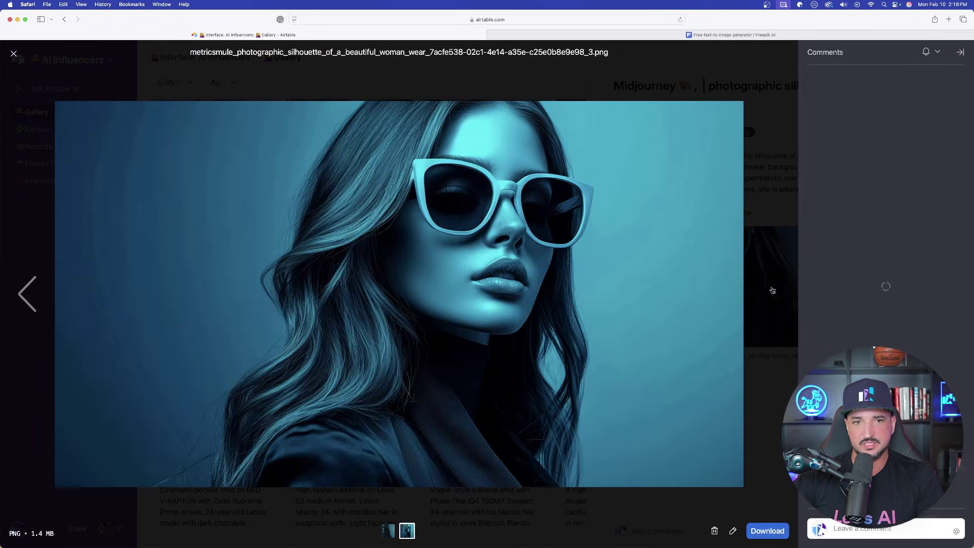
pyautogui.click(15, 55)
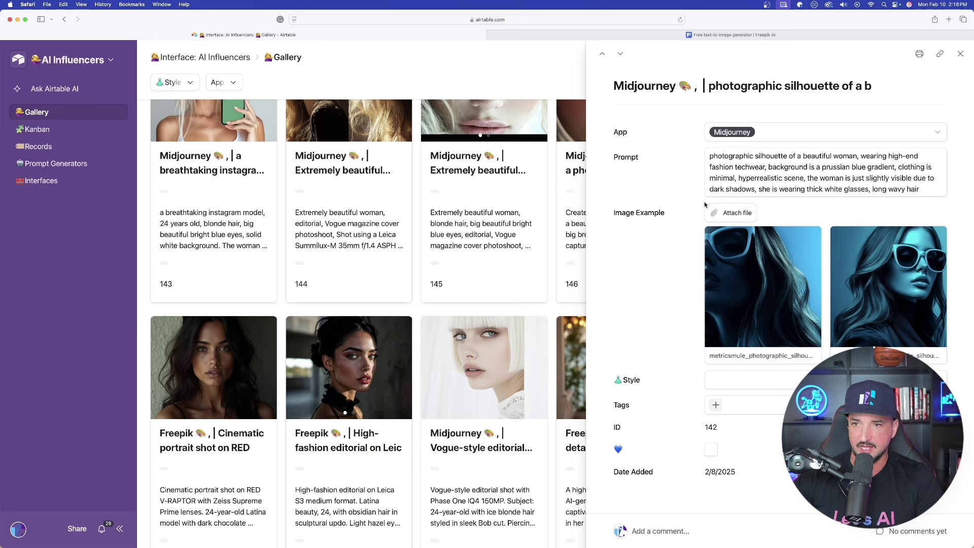
# Select the silhouette record's prompt text, then close the record
pyautogui.click(710, 156)
pyautogui.moveTo(710, 155); pyautogui.dragTo(929, 186)
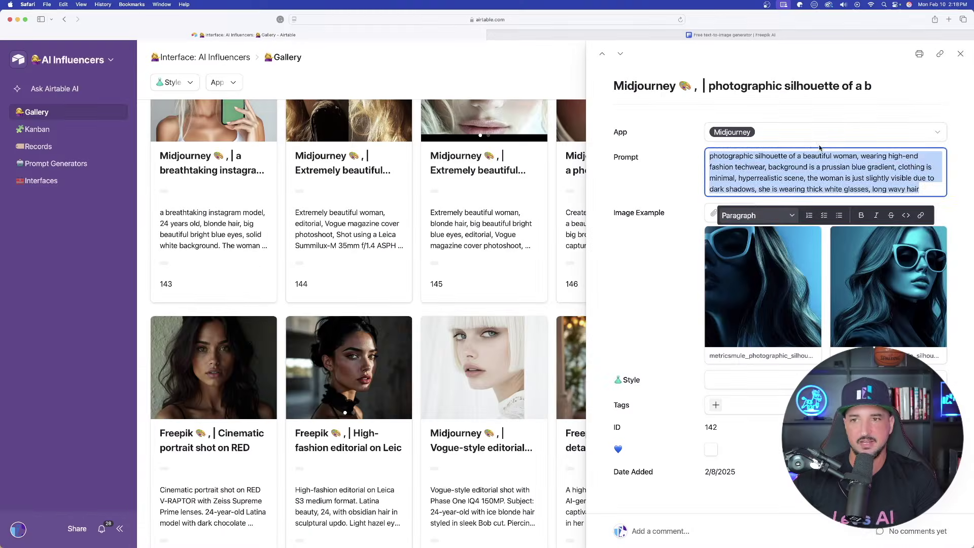
pyautogui.press('Escape')
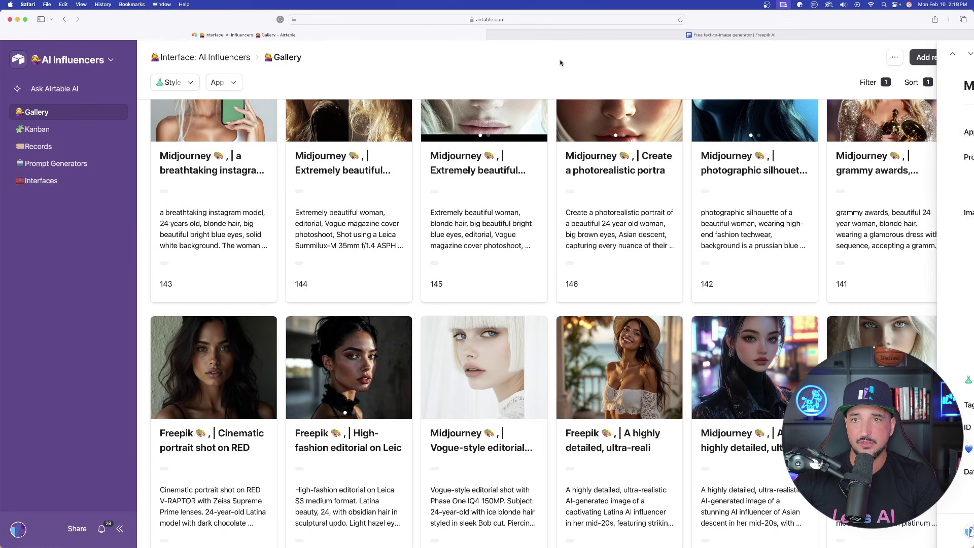
# Copy the 'AI Influencer: Create 5 Prompts' generator prompt into a ChatGPT message
pyautogui.click(64, 161)
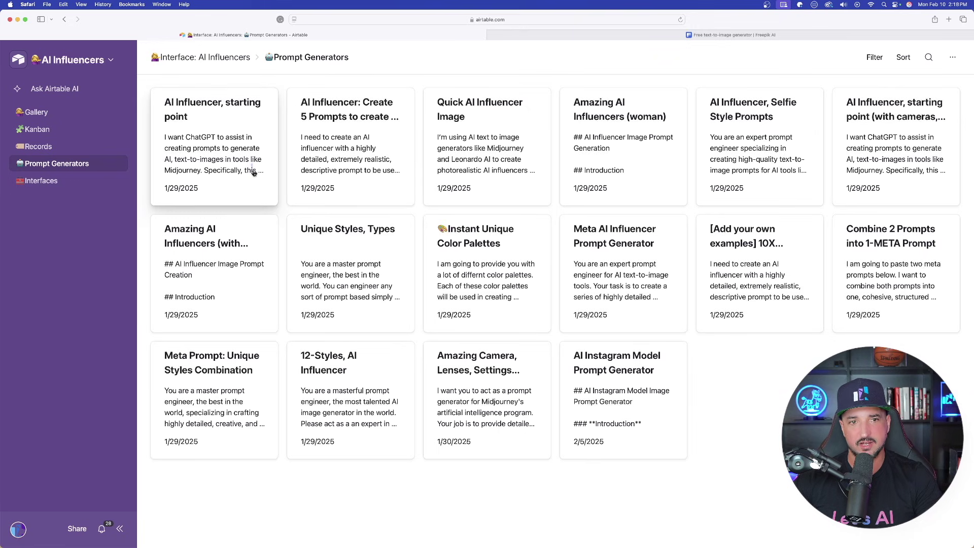
pyautogui.click(304, 153)
pyautogui.click(776, 174)
pyautogui.press('super+a')
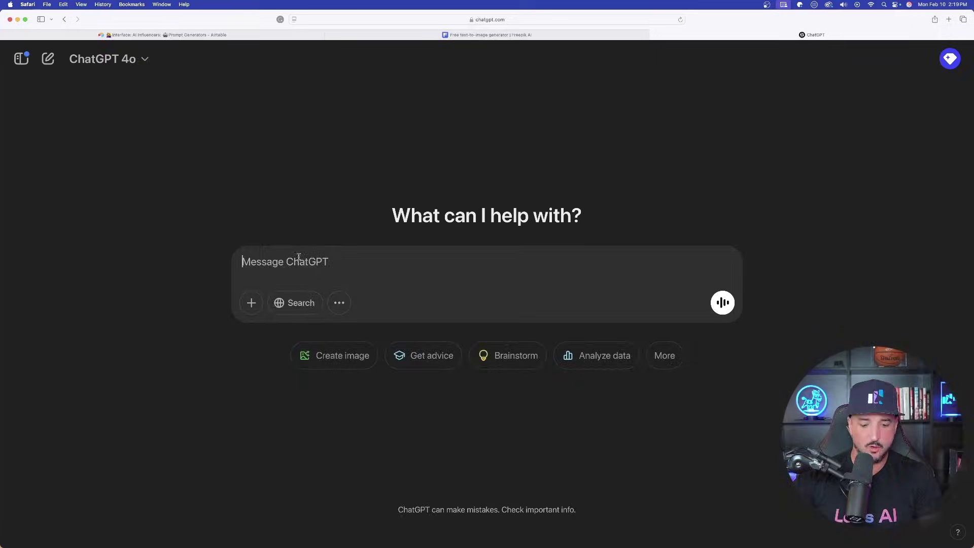
pyautogui.press('super+v')
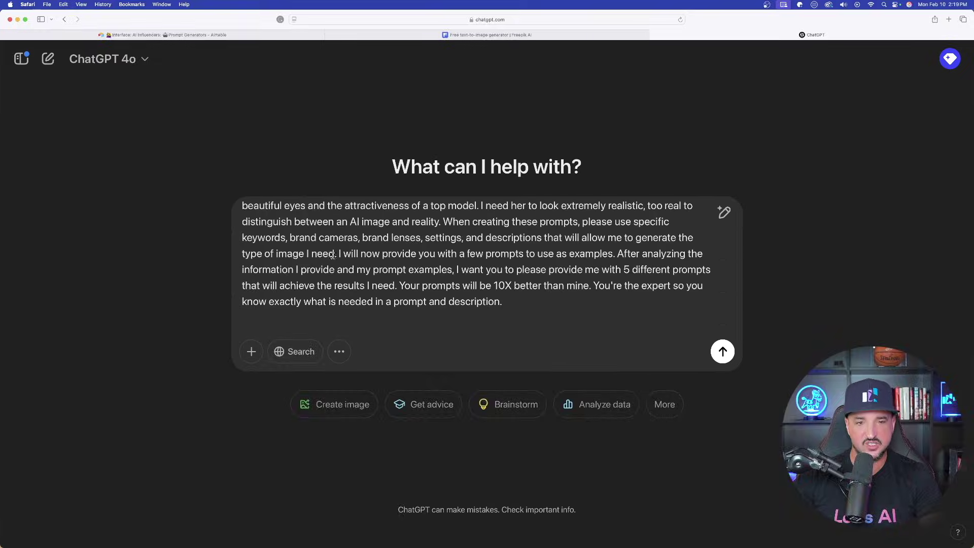
# Send the generator prompt and reply with 'asian, 24 years old, woman, editorial style'
pyautogui.press('Return')
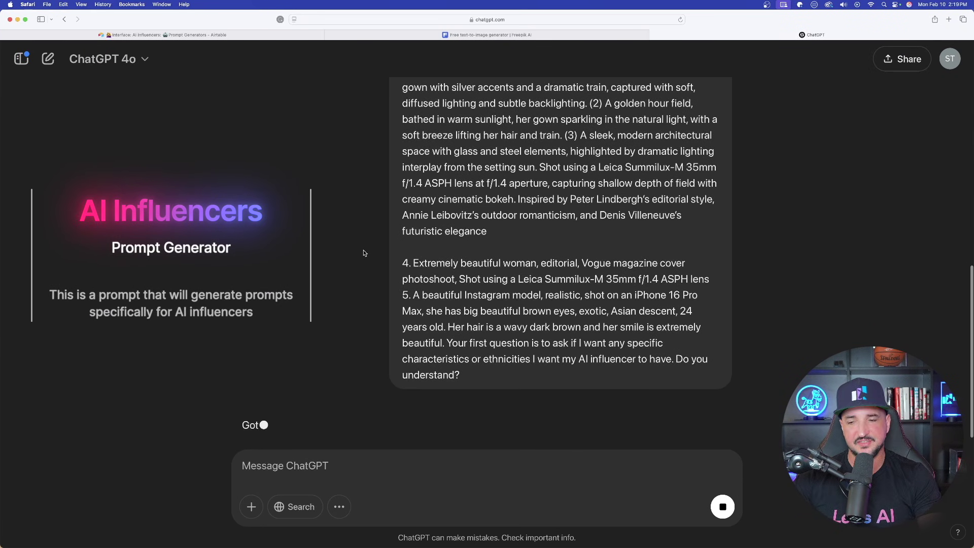
pyautogui.scroll(-1, 359, 217)
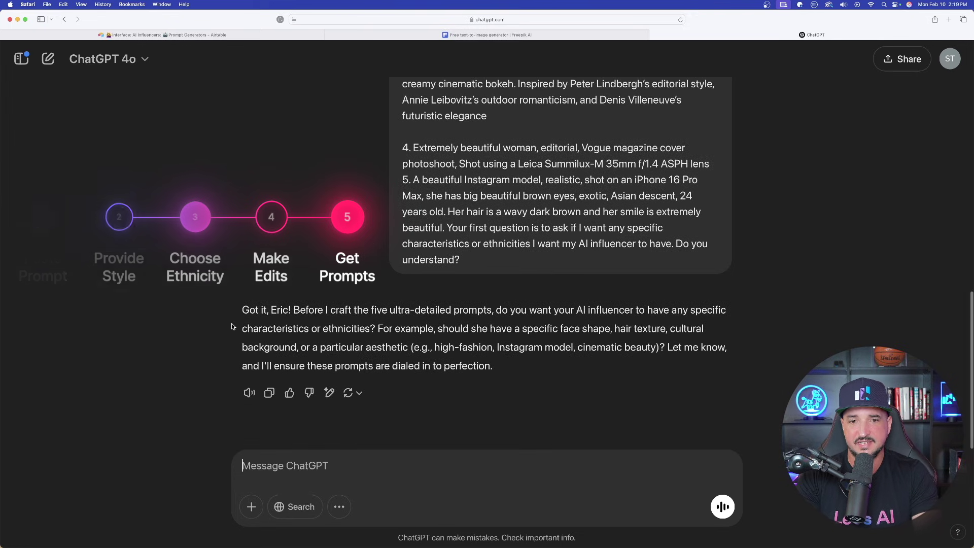
pyautogui.write('asian, 24 years old, woman, editorial style')
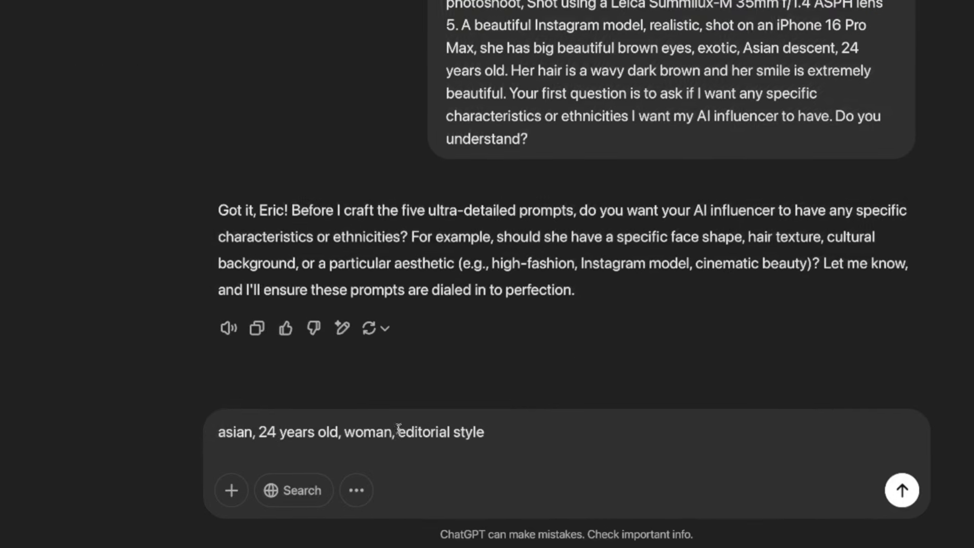
pyautogui.click(398, 432)
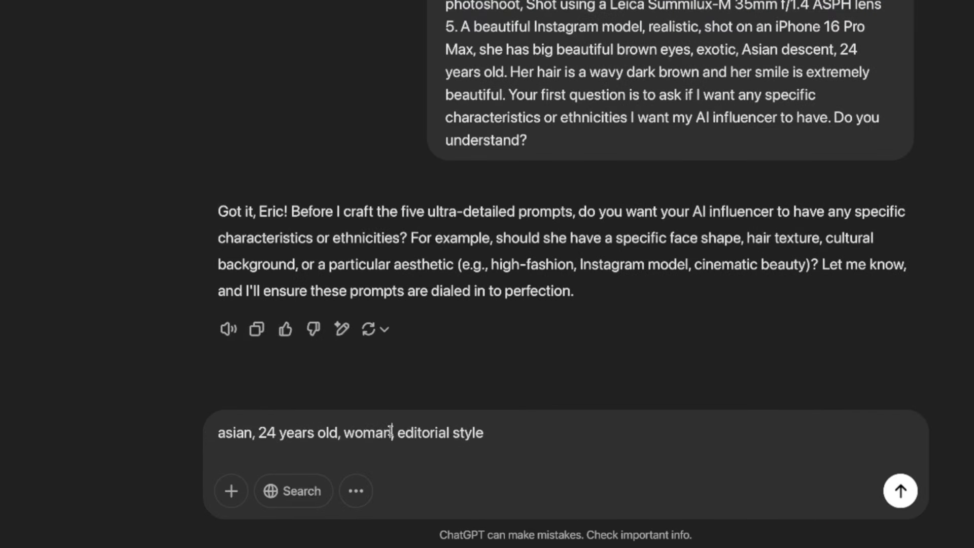
pyautogui.click(901, 491)
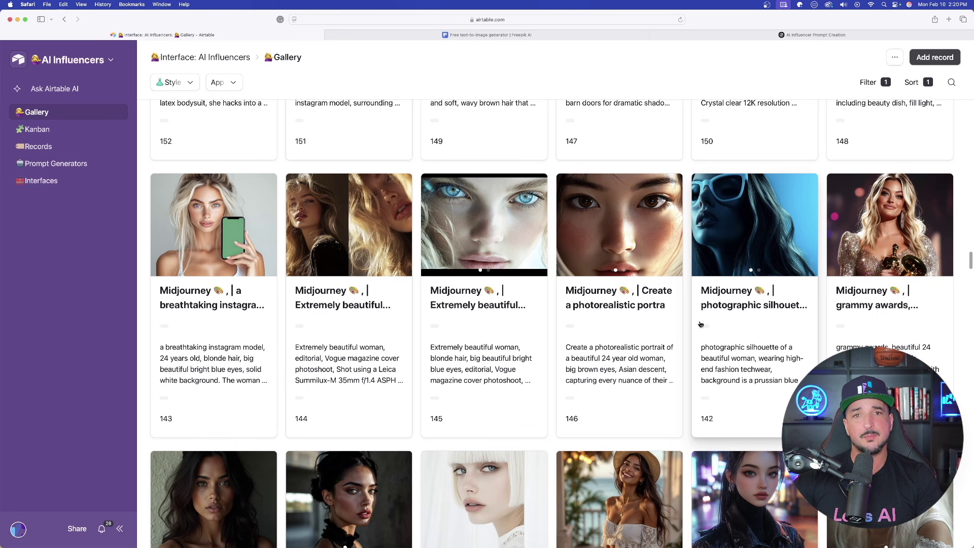
# Select gallery card 142's photographic silhouette prompt and bring it to Freepik
pyautogui.click(769, 378)
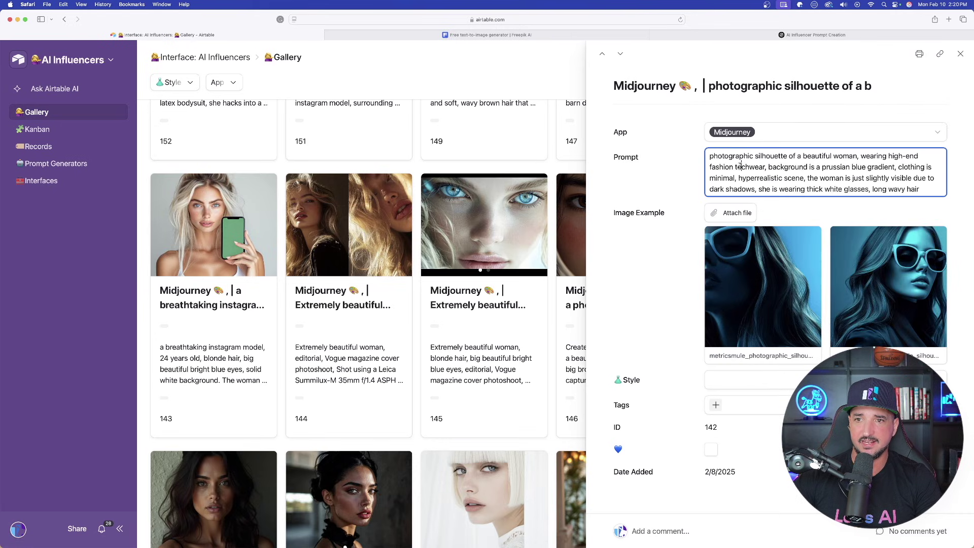
pyautogui.tripleClick(740, 167)
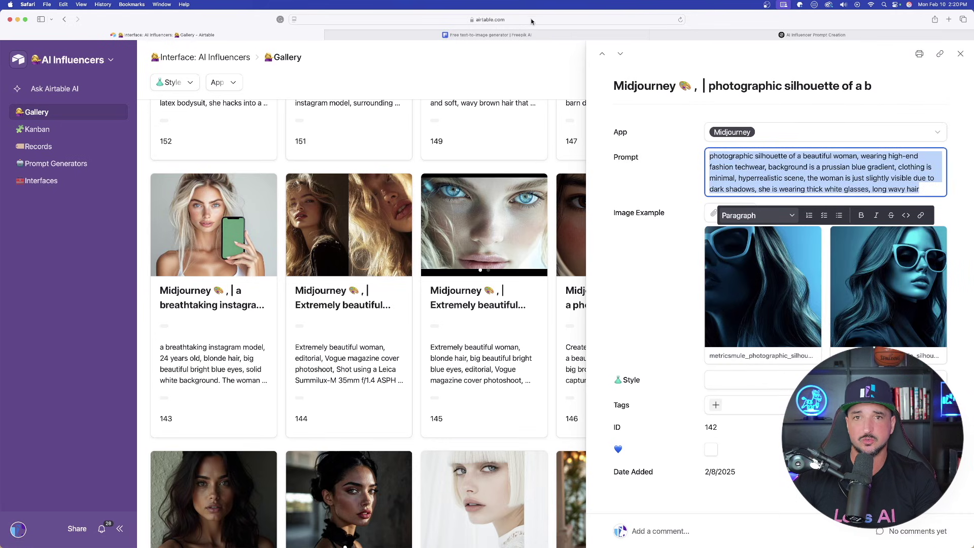
pyautogui.click(488, 34)
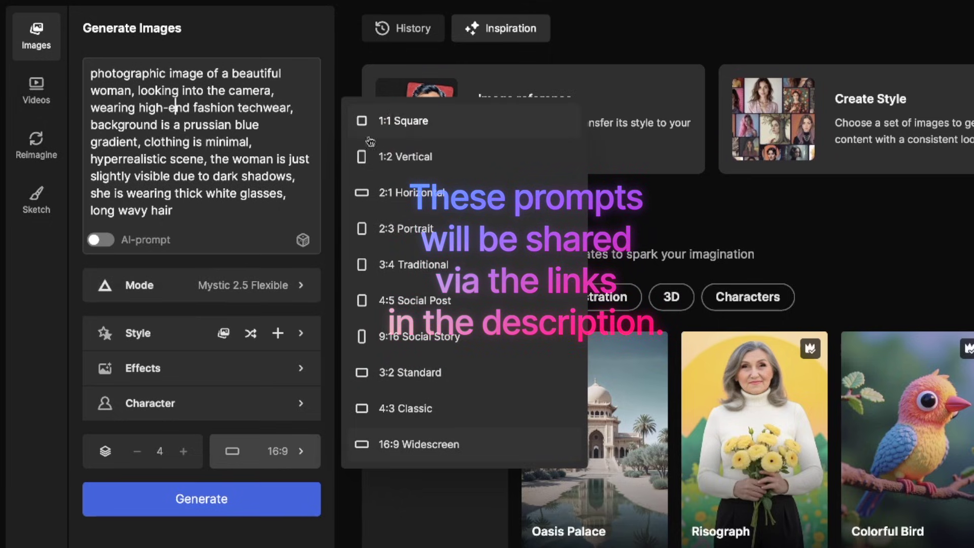
# Render four 1:2 Vertical images of the silhouette prompt, then select the Flux 1.1 model
pyautogui.click(406, 158)
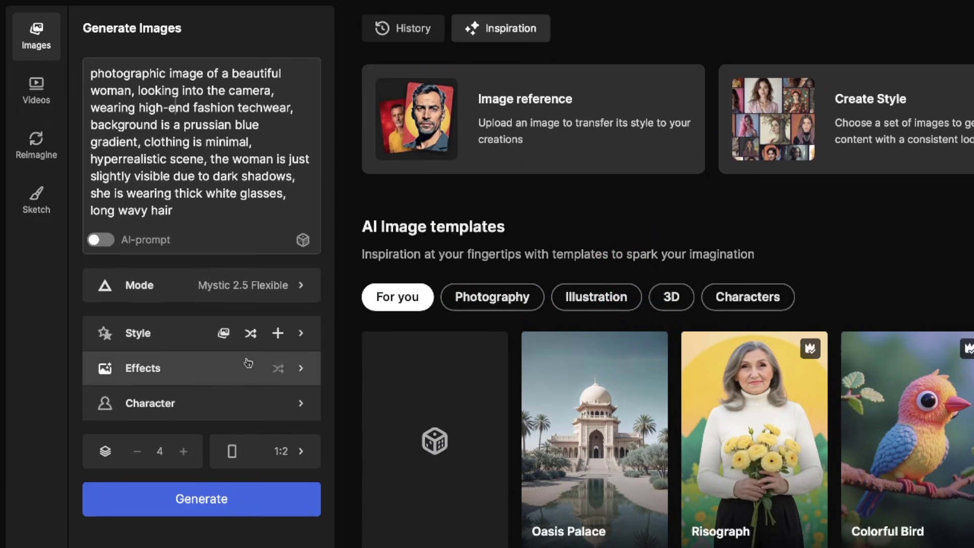
pyautogui.click(198, 496)
pyautogui.click(244, 285)
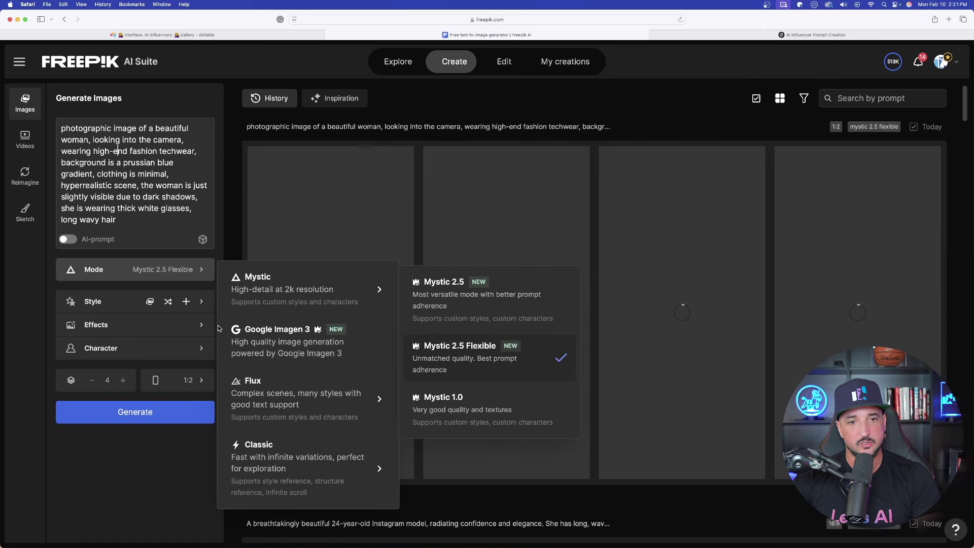
pyautogui.click(233, 405)
pyautogui.click(497, 404)
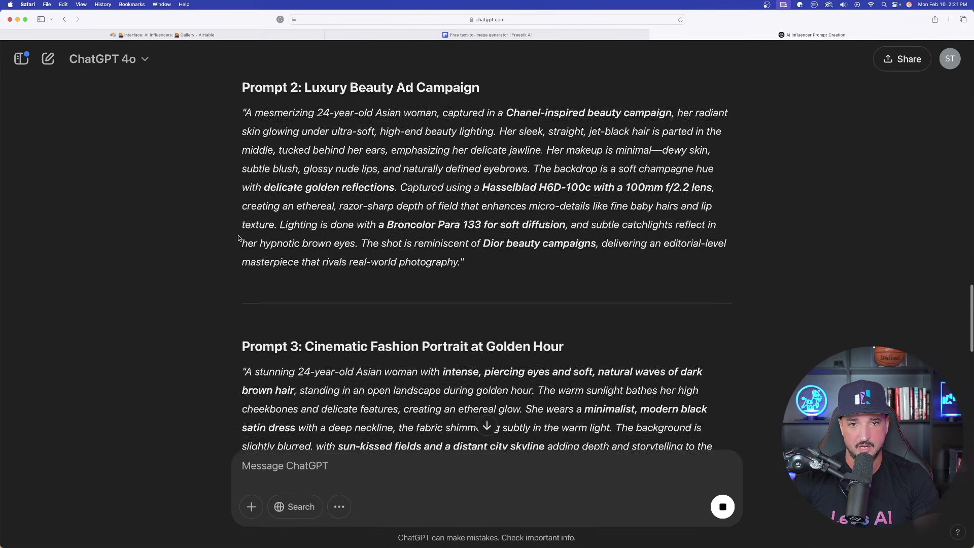
# Select ChatGPT's Prompt 1 'High-End Vogue Editorial Shoot' paragraph through 'perfection.' for Freepik
pyautogui.scroll(10, 234, 215)
pyautogui.scroll(-5, 300, 206)
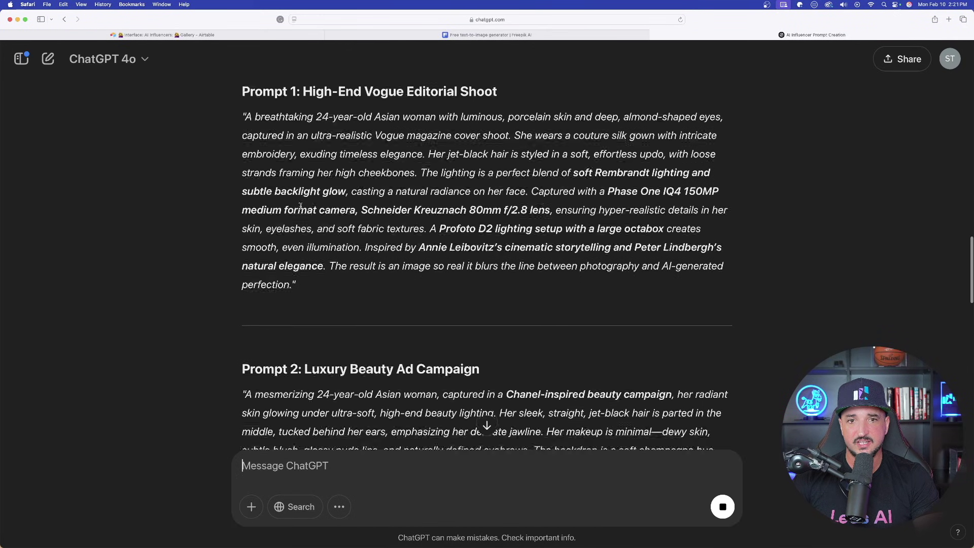
pyautogui.scroll(2, 301, 206)
pyautogui.scroll(-3, 231, 239)
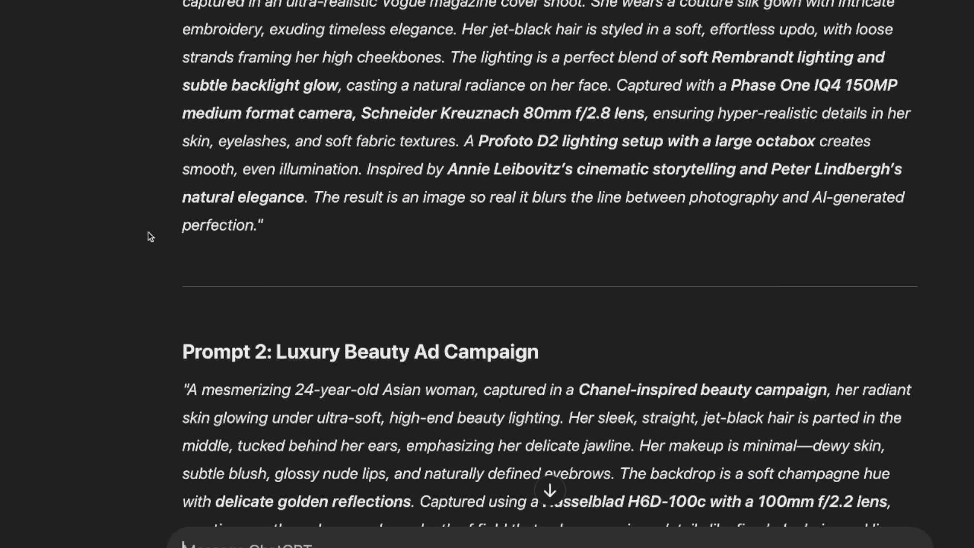
pyautogui.scroll(4, 151, 237)
pyautogui.moveTo(188, 154); pyautogui.dragTo(257, 403)
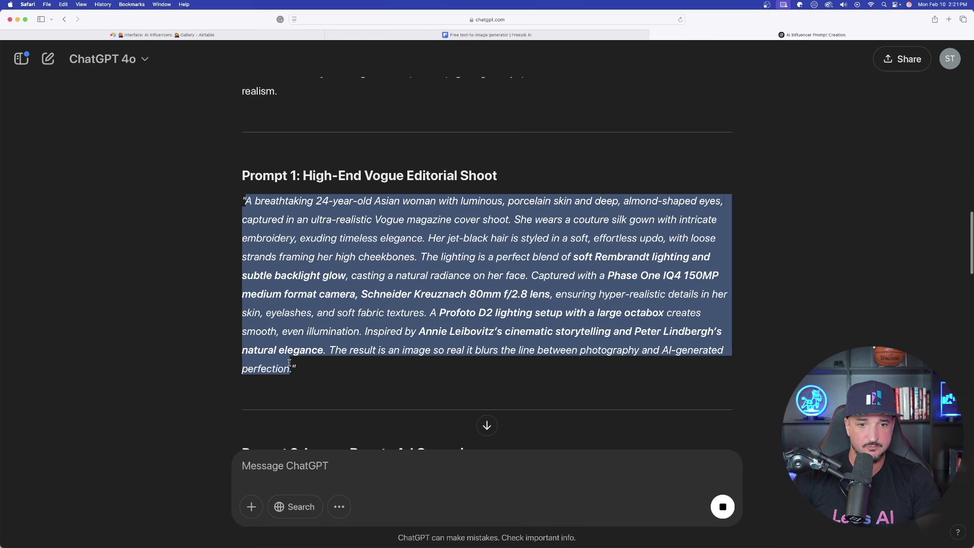
pyautogui.moveTo(290, 363); pyautogui.dragTo(292, 365)
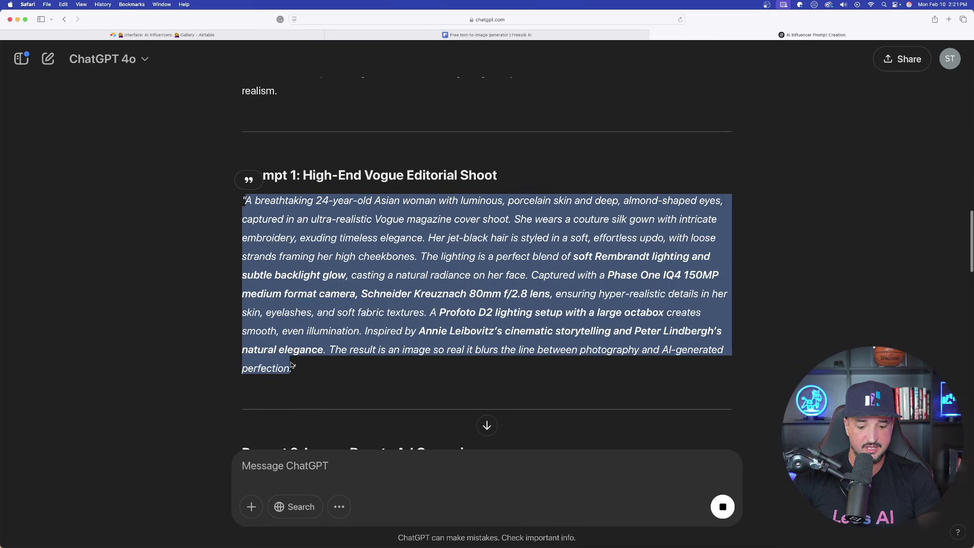
pyautogui.click(376, 37)
# Replace the image prompt with the Vogue editorial prompt and generate Flux 1.1 portraits
pyautogui.tripleClick(109, 154)
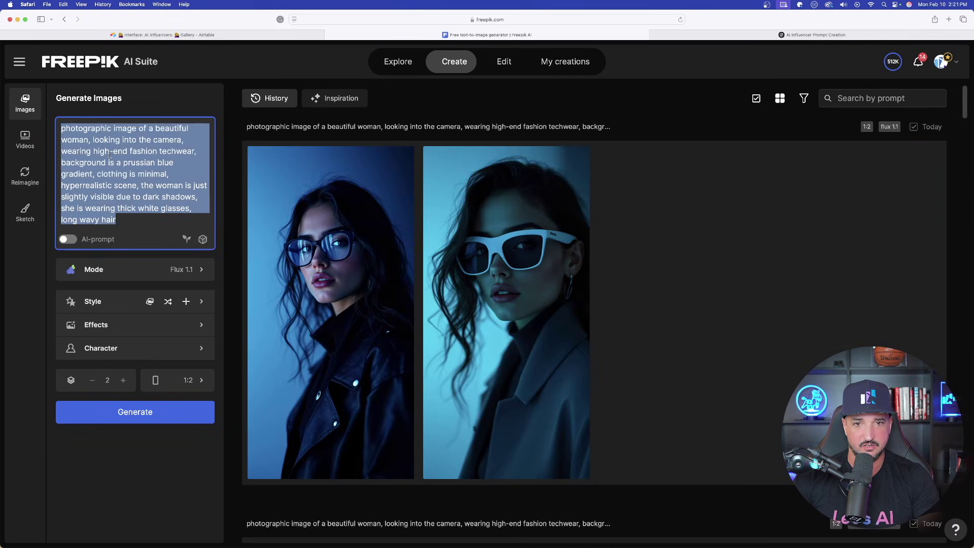
pyautogui.press('super+v')
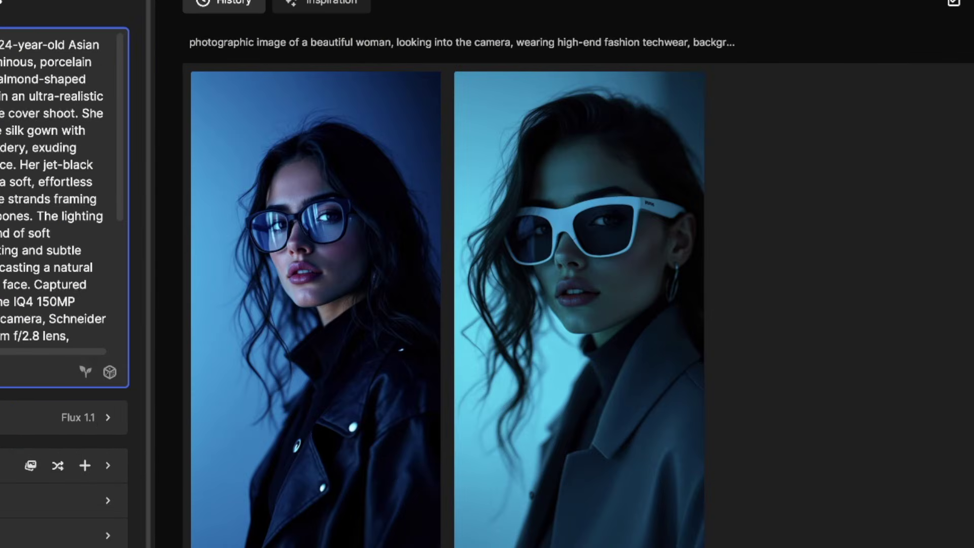
pyautogui.moveTo(465, 374)
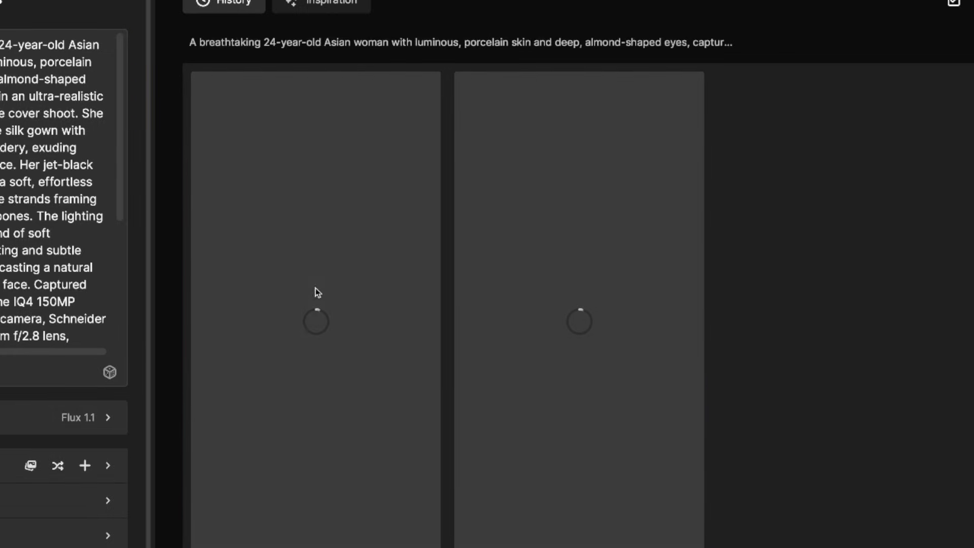
# Find the blue glasses techwear portrait in the History and open it in Edit
pyautogui.scroll(-3, 315, 356)
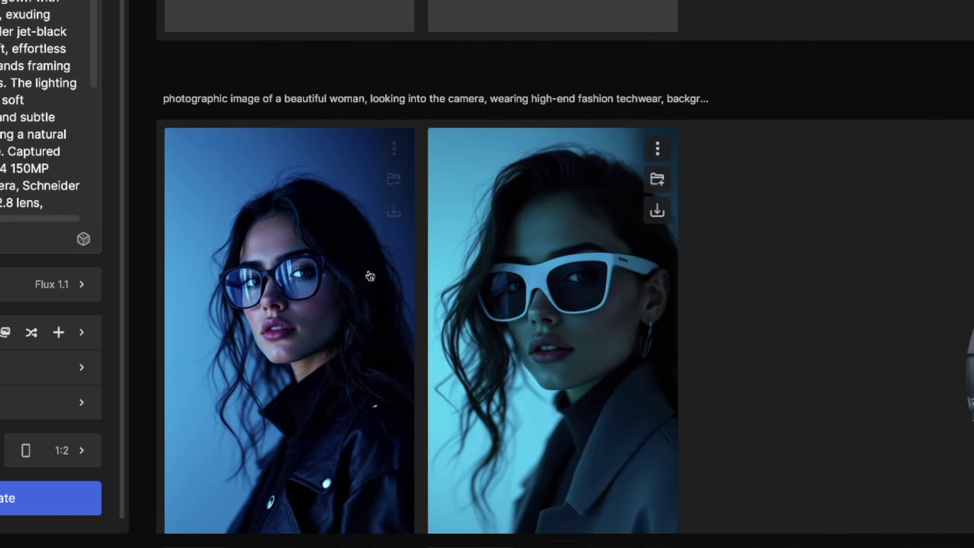
pyautogui.scroll(-5, 297, 249)
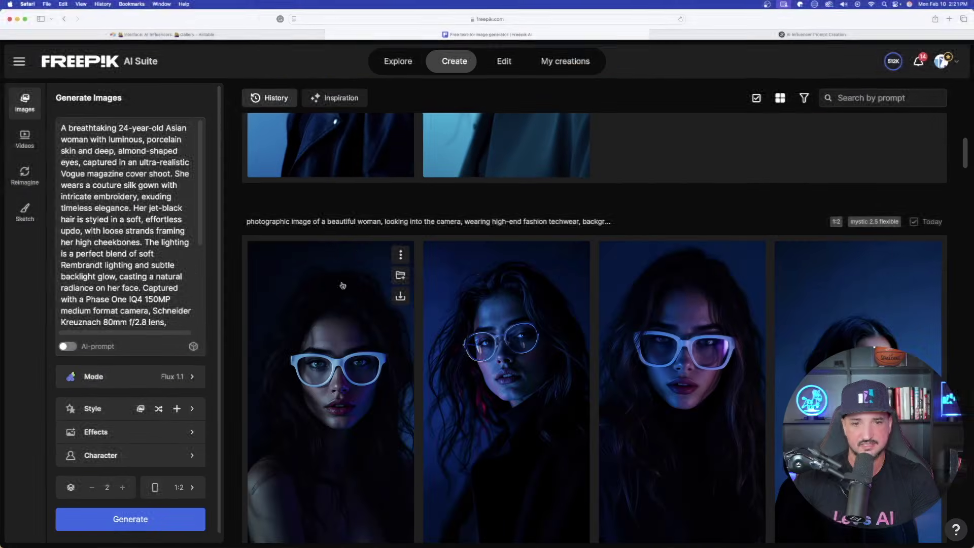
pyautogui.scroll(-2, 343, 292)
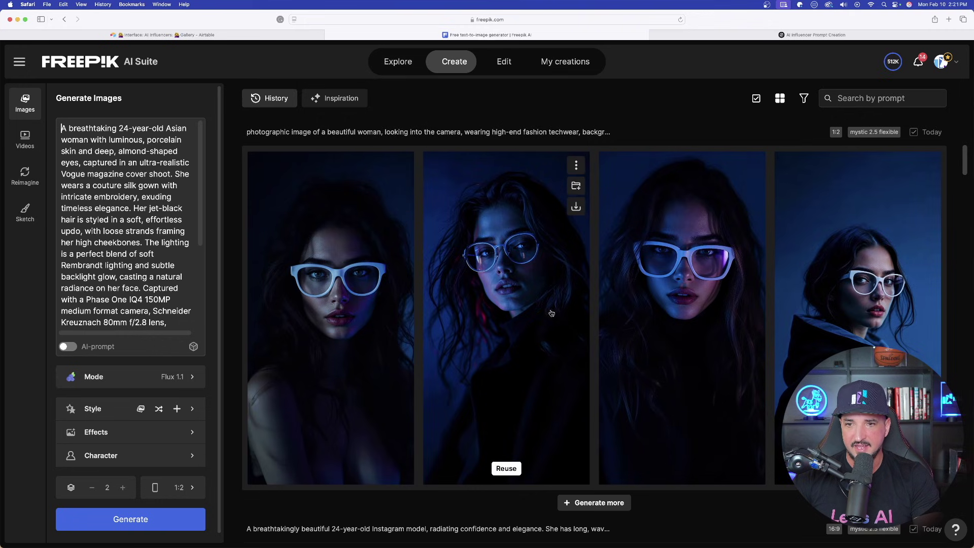
pyautogui.scroll(10, 611, 307)
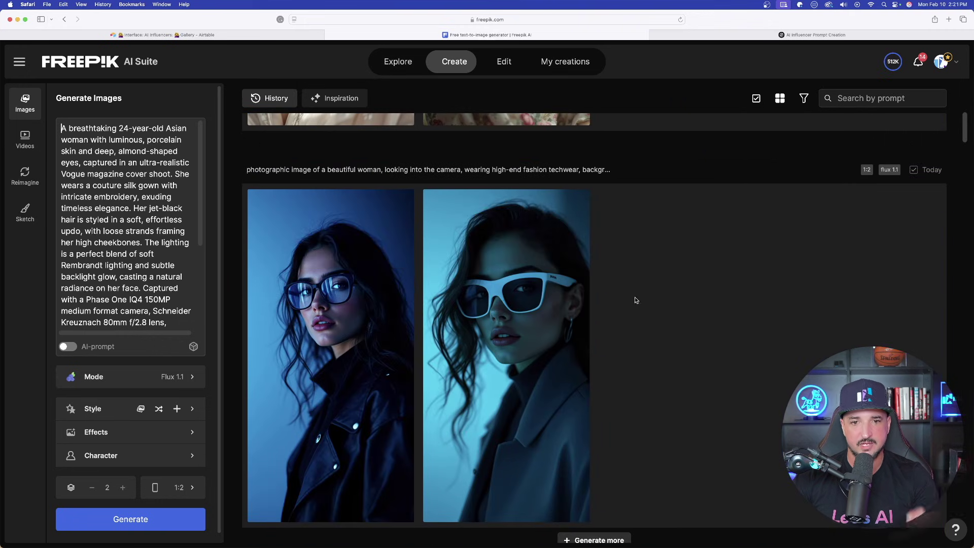
pyautogui.scroll(7, 493, 259)
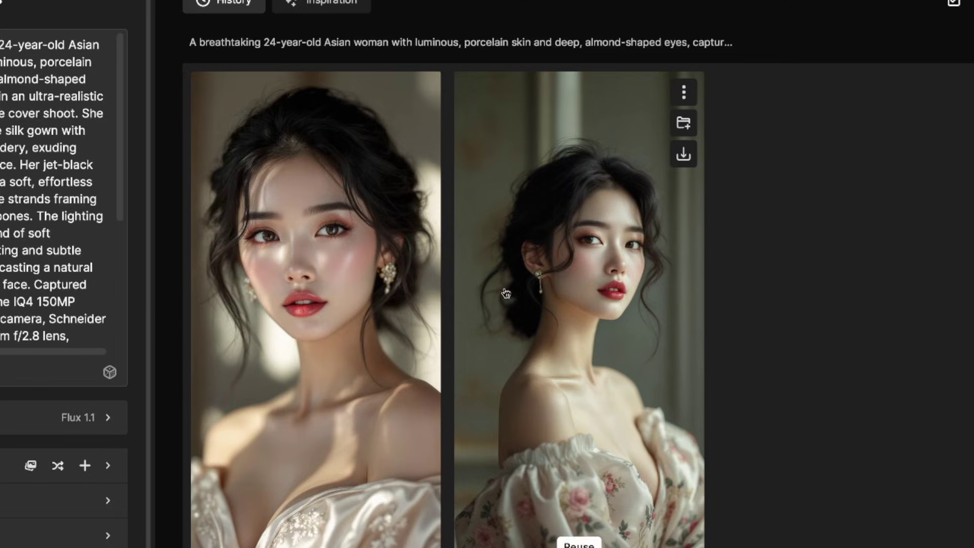
pyautogui.scroll(-7, 522, 320)
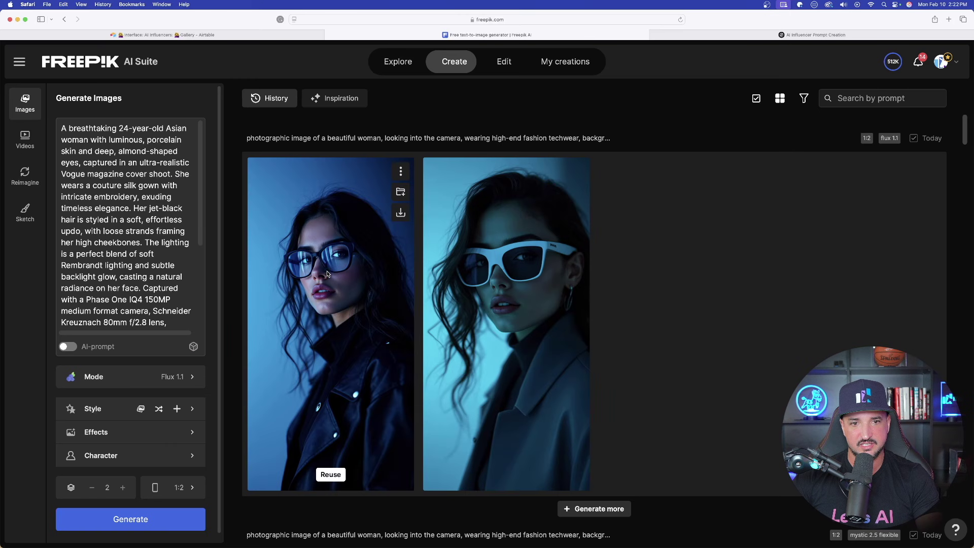
pyautogui.click(332, 274)
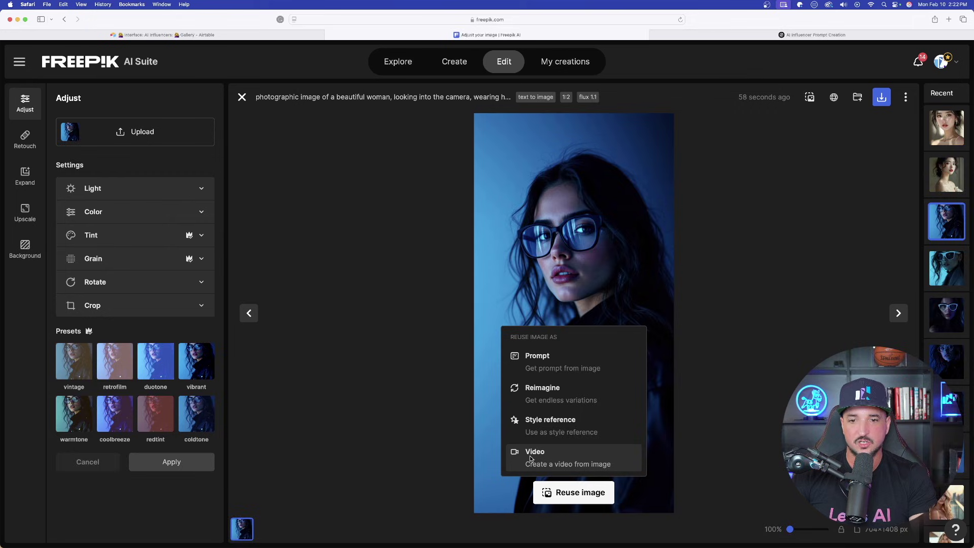
# Switch from the Edit page to the Create > Videos generator
pyautogui.click(532, 458)
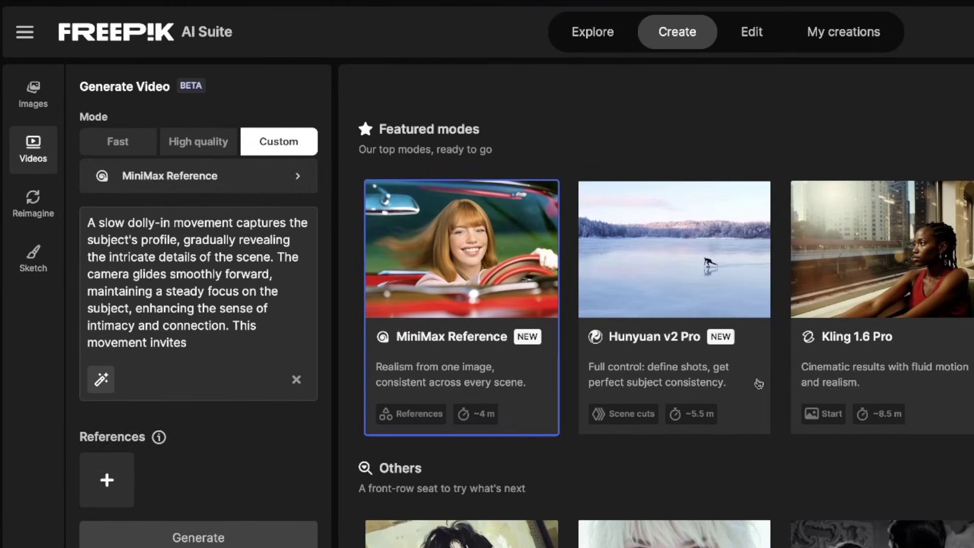
# Pick Kling 1.6 Pro, then Runway Gen 3, and start generating the dolly-in video
pyautogui.click(898, 308)
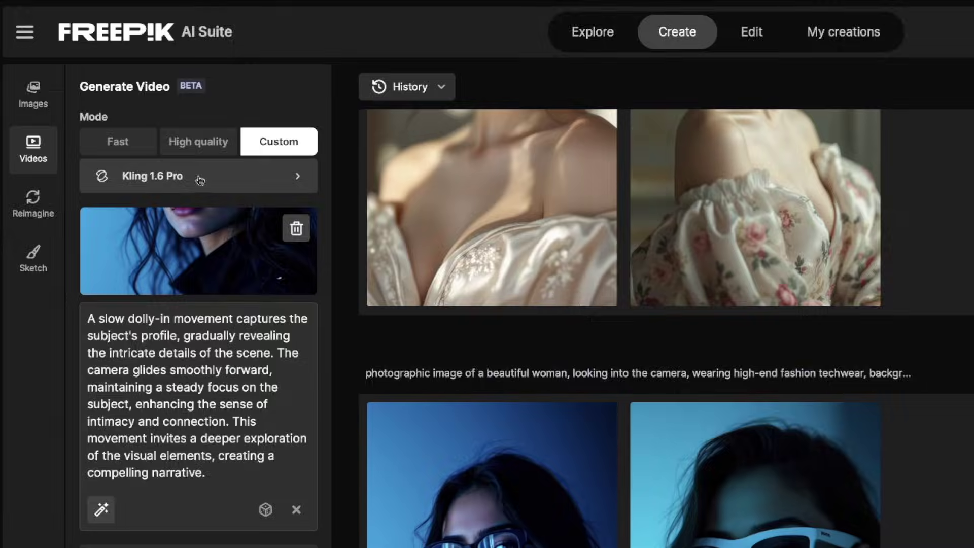
pyautogui.click(196, 178)
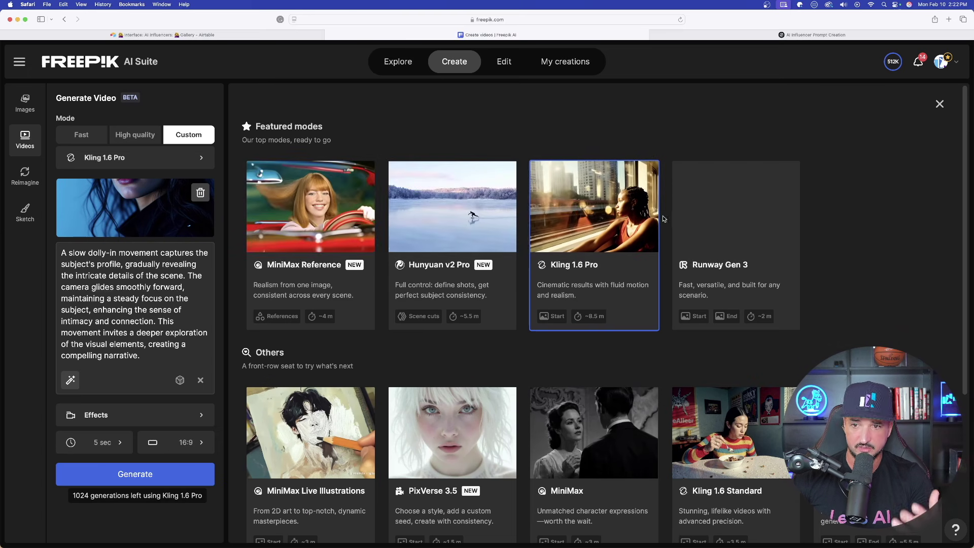
pyautogui.scroll(-1, 663, 219)
pyautogui.click(764, 198)
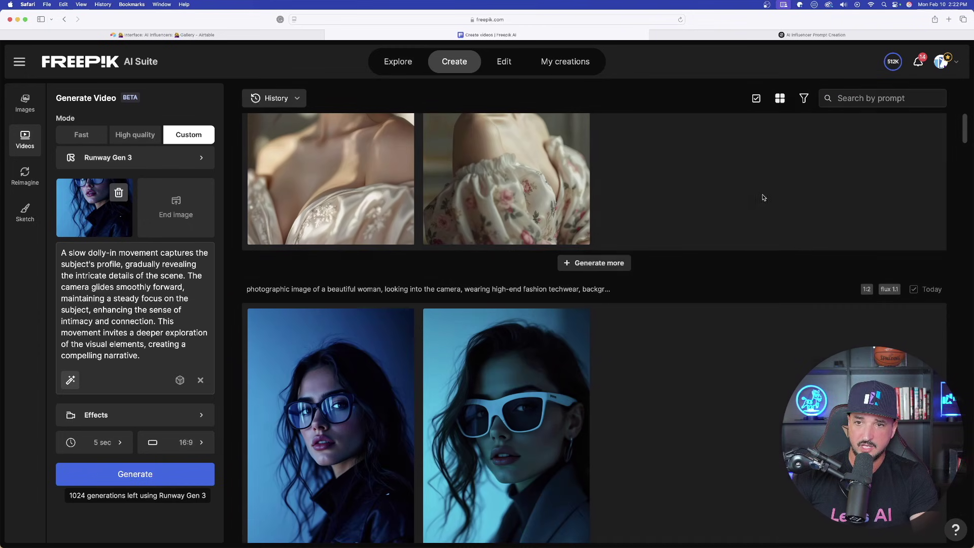
pyautogui.click(108, 475)
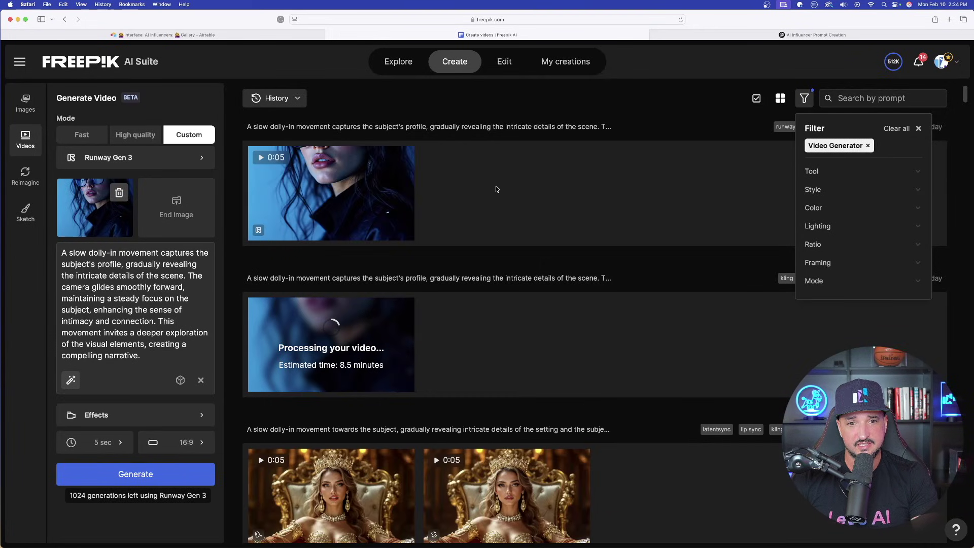
# Open the finished video and set its format to 9:16 Social Story
pyautogui.click(349, 189)
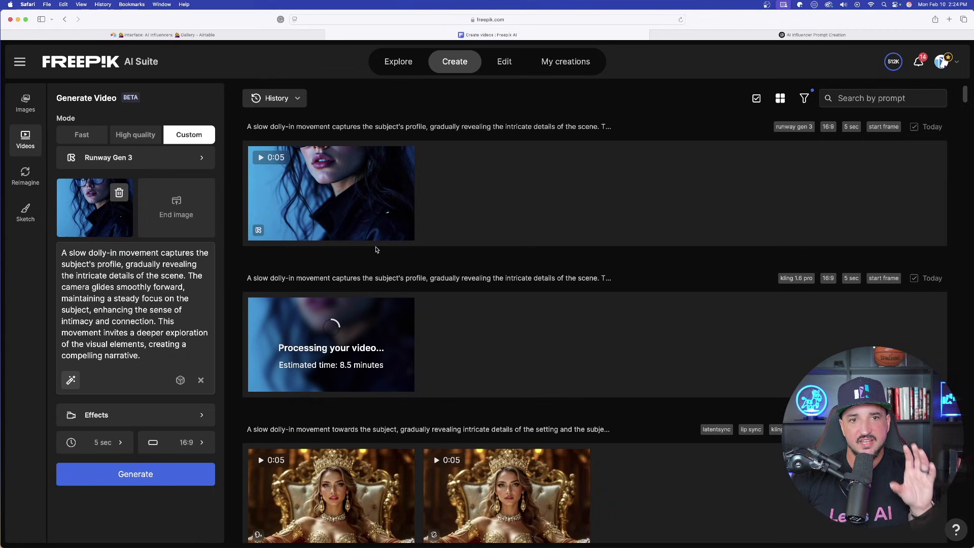
pyautogui.moveTo(370, 203)
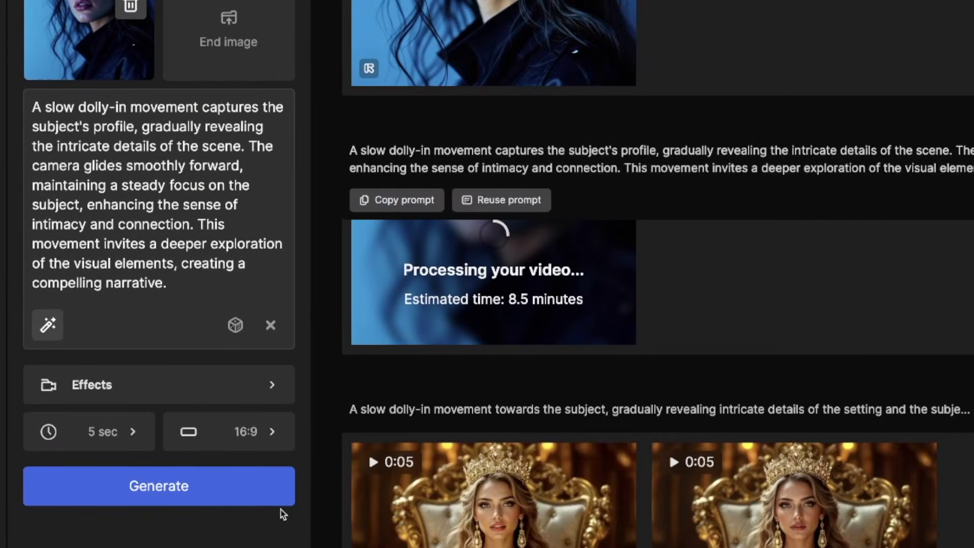
pyautogui.click(259, 434)
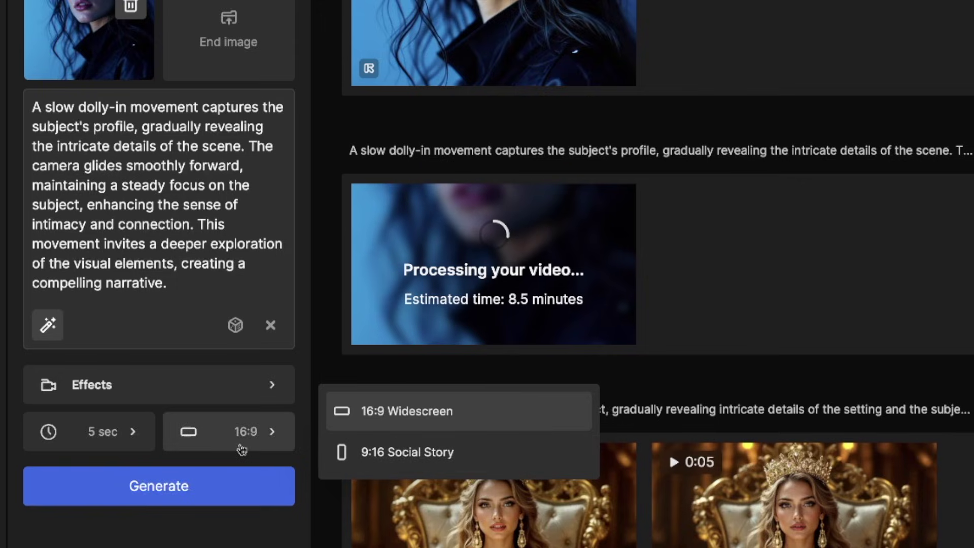
pyautogui.click(389, 457)
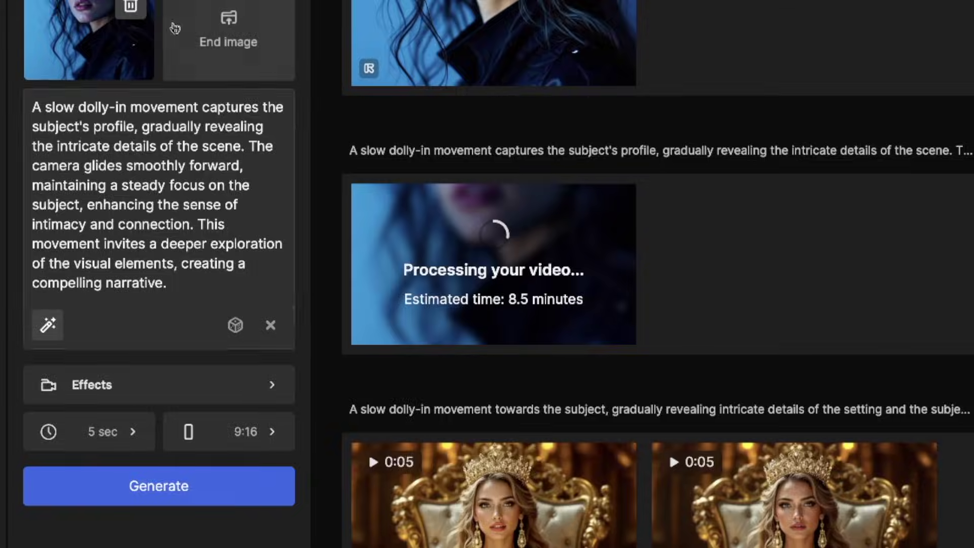
pyautogui.scroll(-5, 944, 100)
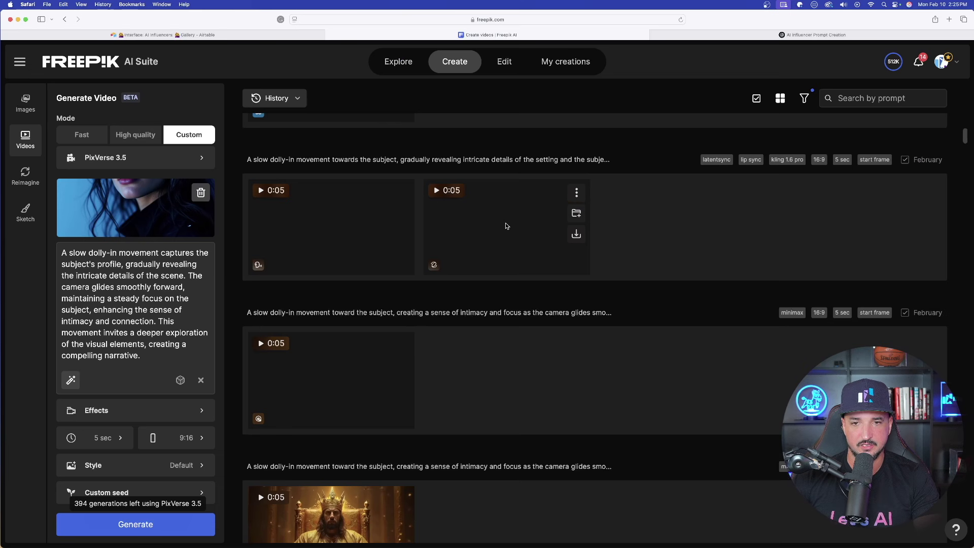
# Play the queen-on-throne video, then open its three-dot actions menu in the history
pyautogui.click(798, 59)
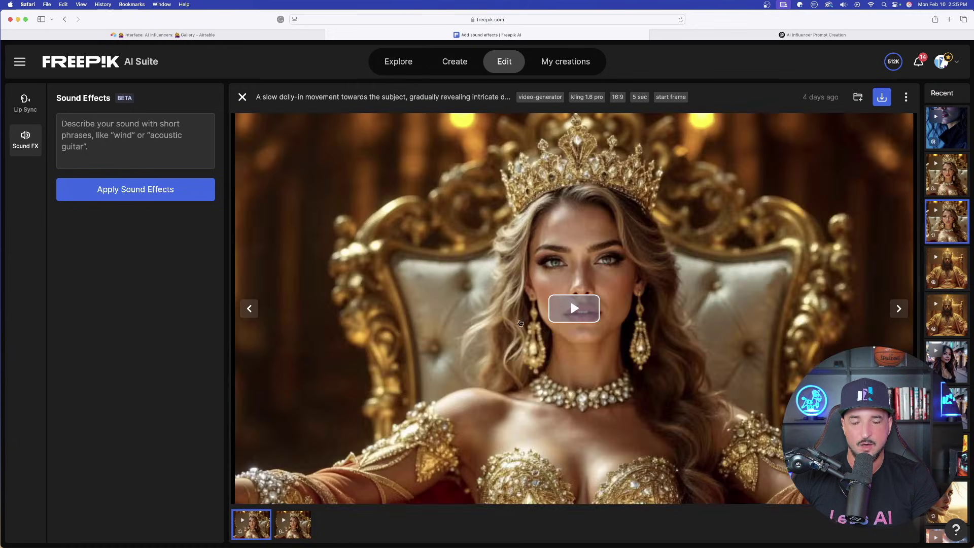
pyautogui.click(586, 330)
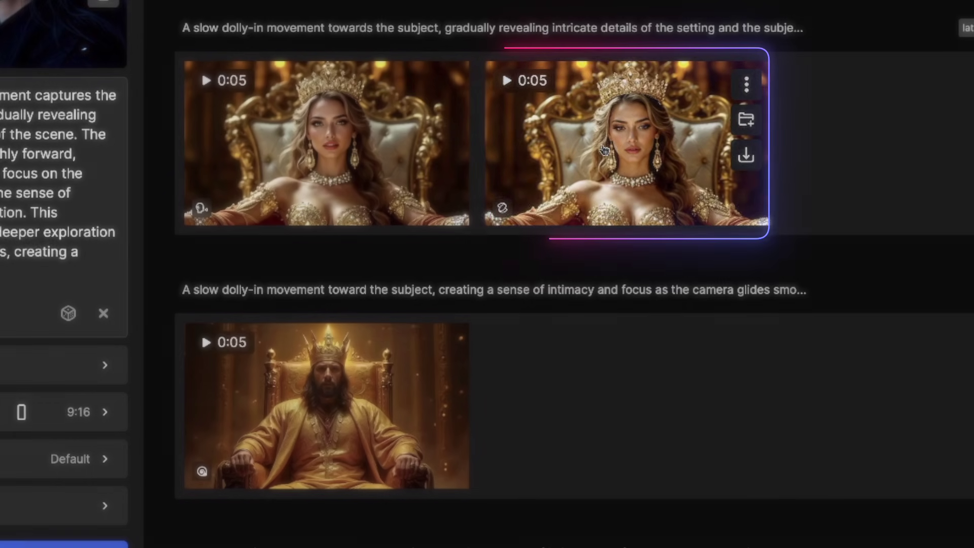
pyautogui.click(747, 90)
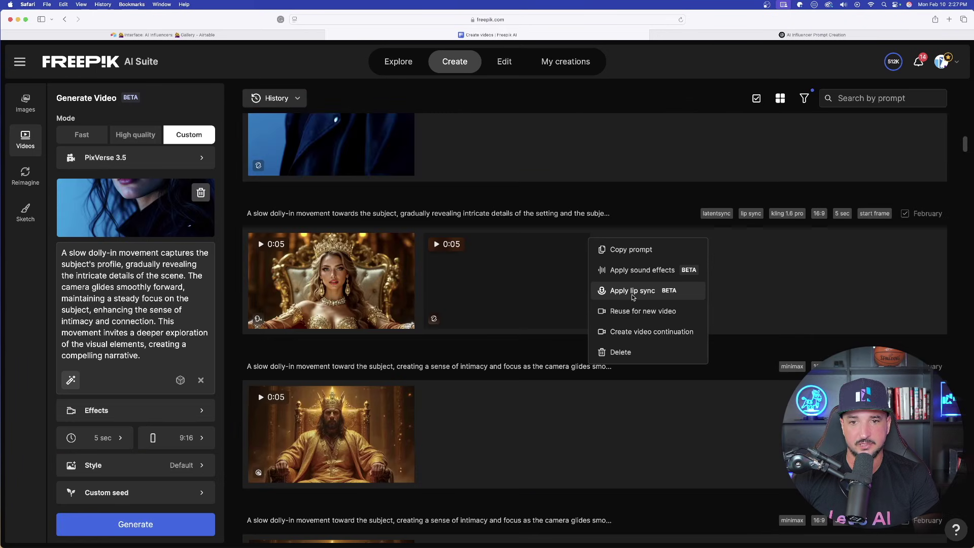
# Start lip sync on the queen video and empty the old script box
pyautogui.click(842, 160)
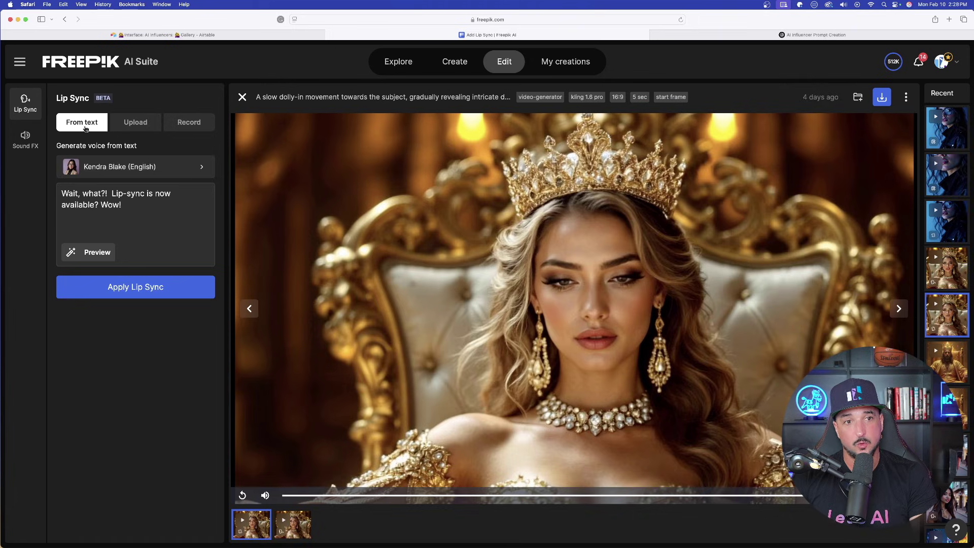
pyautogui.click(88, 197)
pyautogui.press('super+a')
pyautogui.write('W')
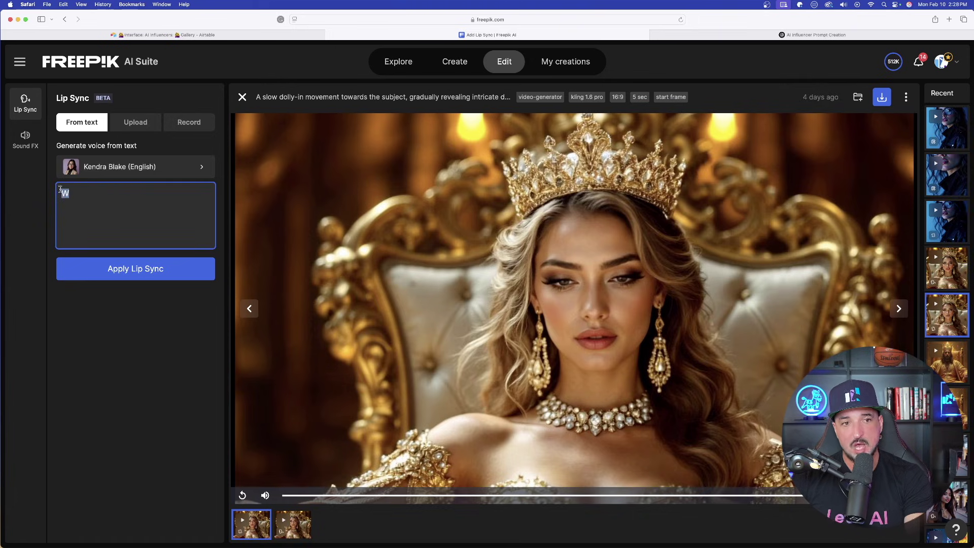
pyautogui.press('BackSpace')
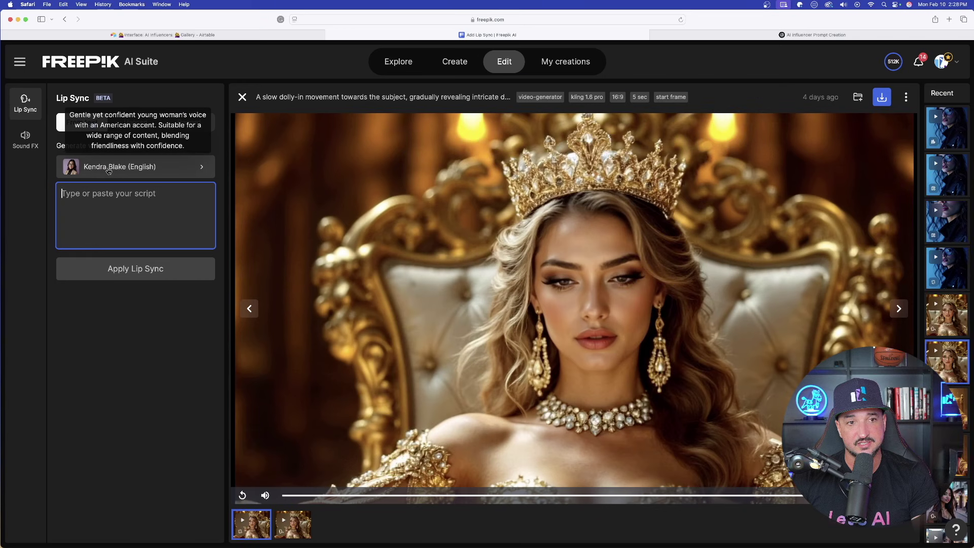
# Filter voices to English, choose a female voice and preview the Freepik script
pyautogui.click(231, 173)
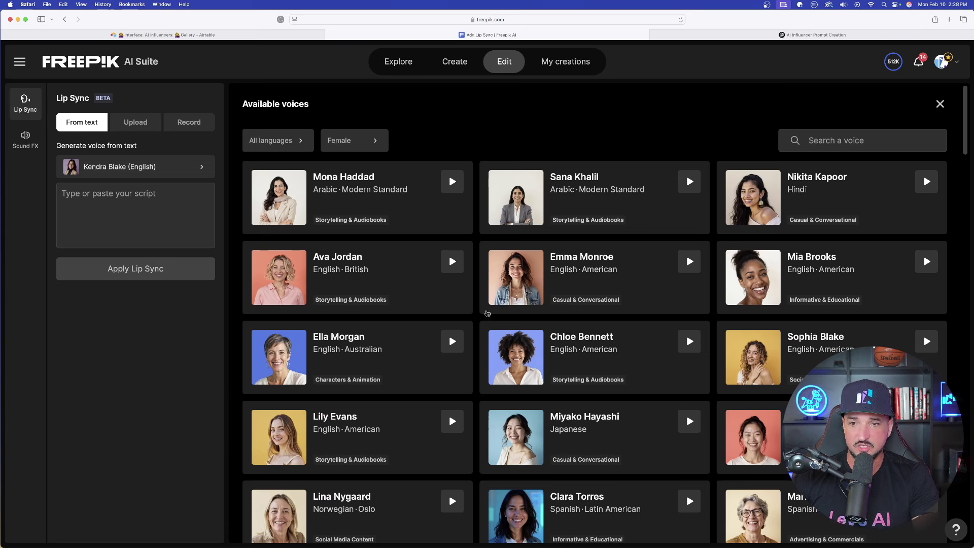
pyautogui.scroll(-20, 487, 313)
pyautogui.scroll(3, 513, 314)
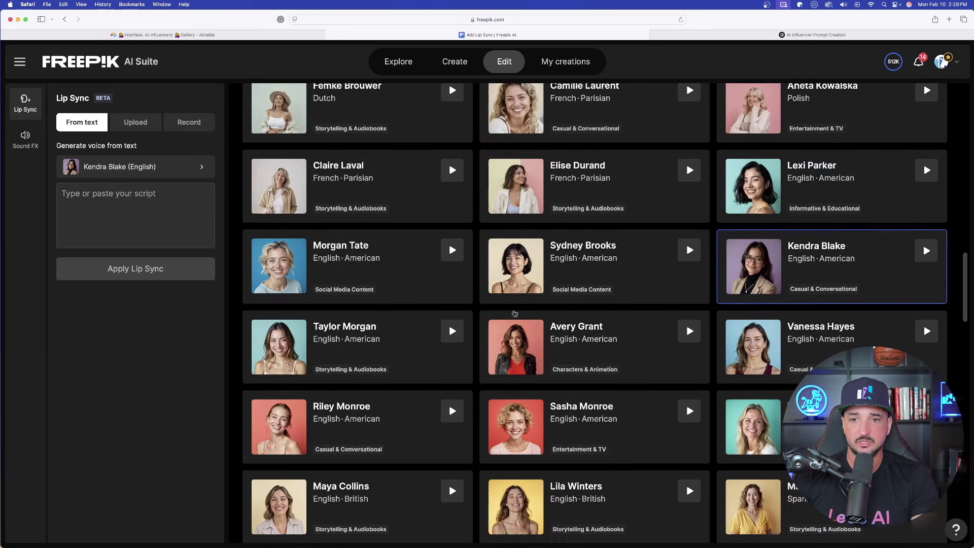
pyautogui.scroll(20, 514, 314)
pyautogui.click(289, 135)
pyautogui.click(470, 202)
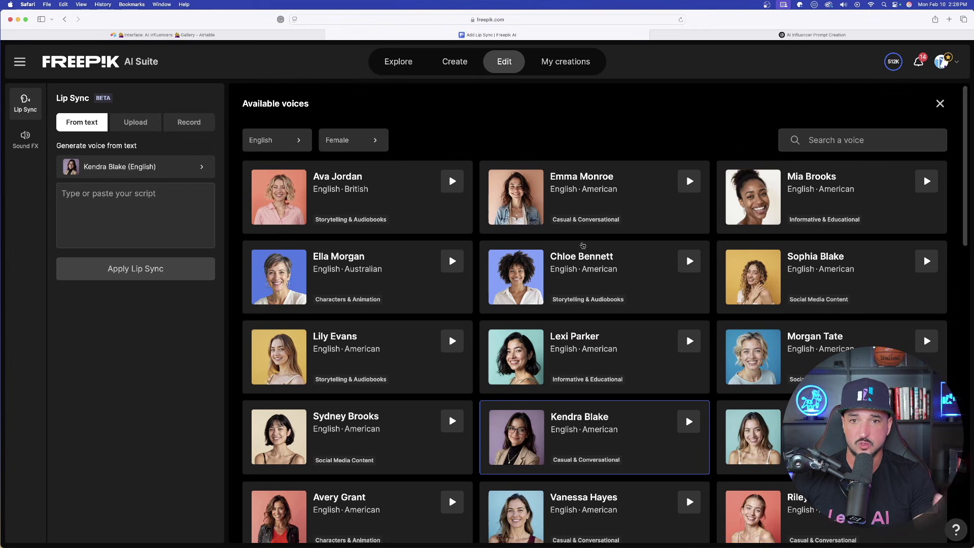
pyautogui.scroll(-3, 584, 245)
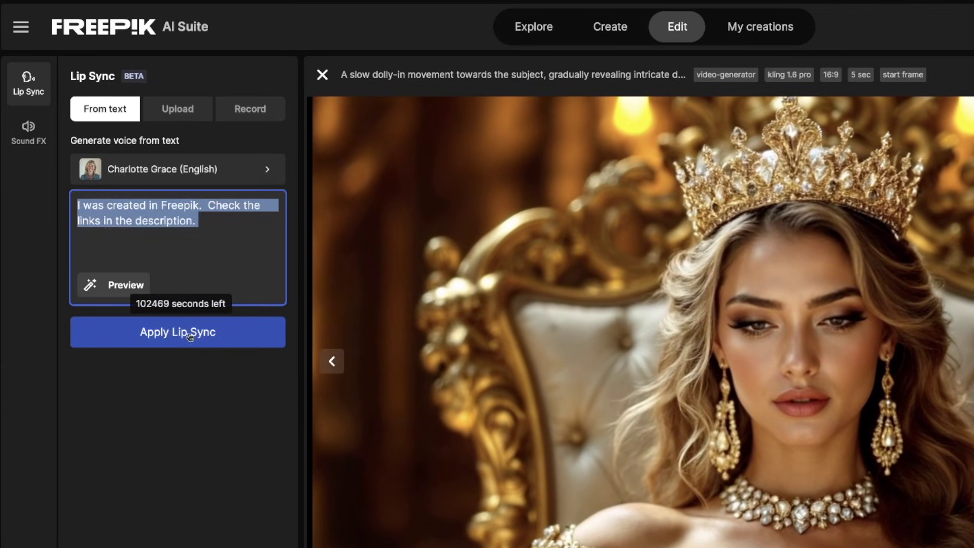
pyautogui.click(127, 285)
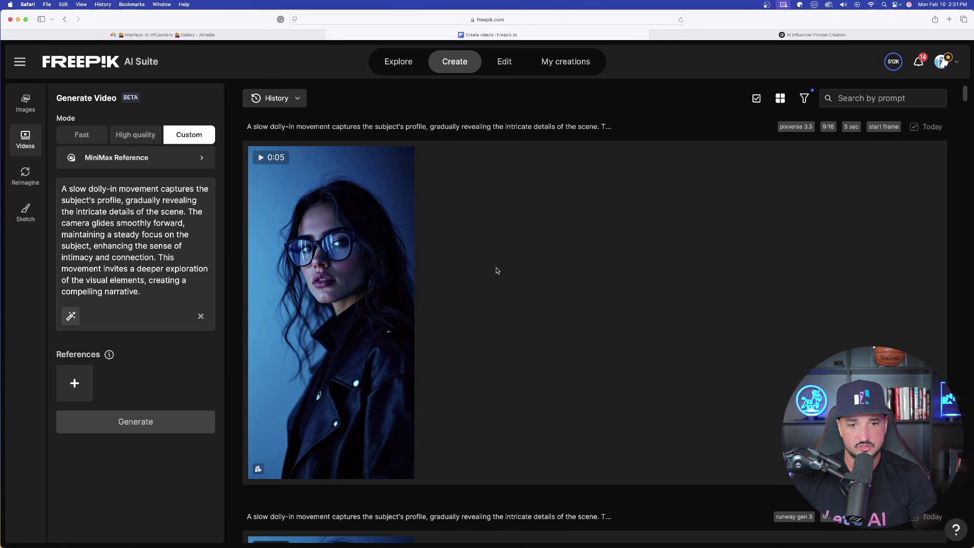
# Open the blue-lit woman-in-glasses video and choose Apply lip sync from its History menu
pyautogui.click(319, 261)
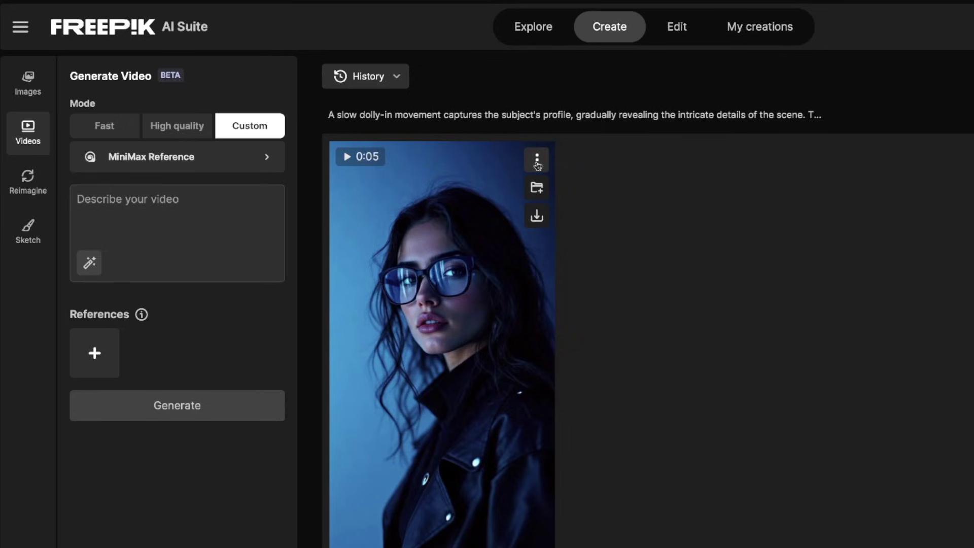
pyautogui.click(537, 162)
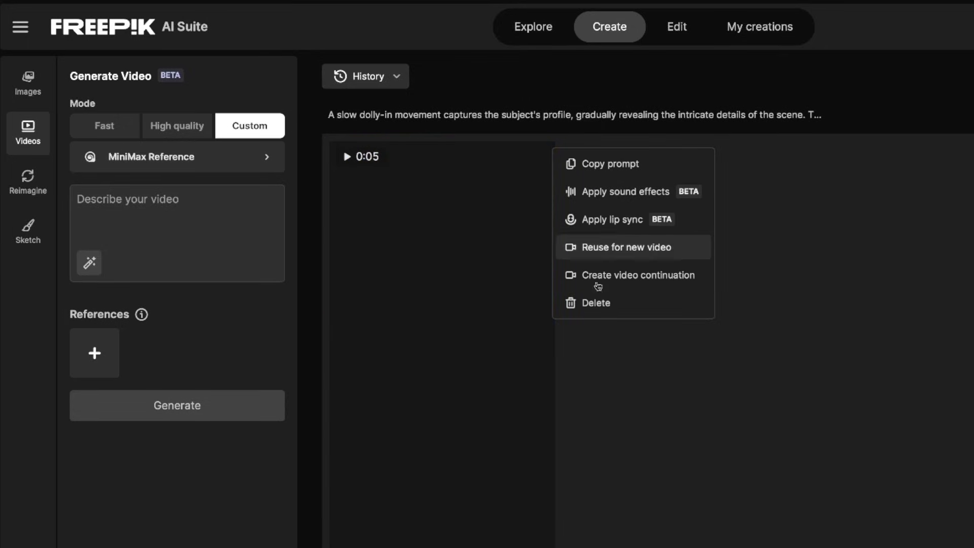
pyautogui.click(610, 223)
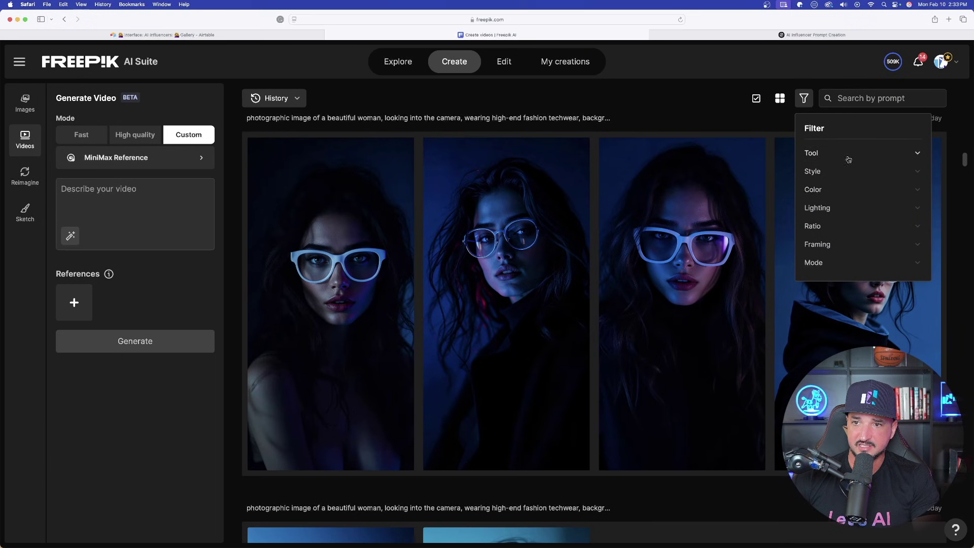
# Filter the history to Video Generator results and open the king-on-throne video's actions menu
pyautogui.click(847, 157)
pyautogui.click(847, 242)
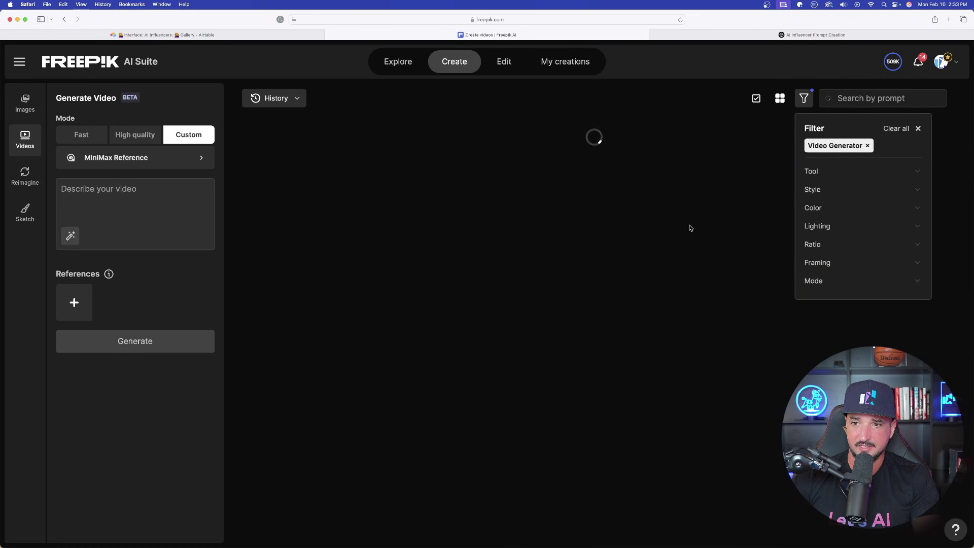
pyautogui.scroll(-15, 482, 228)
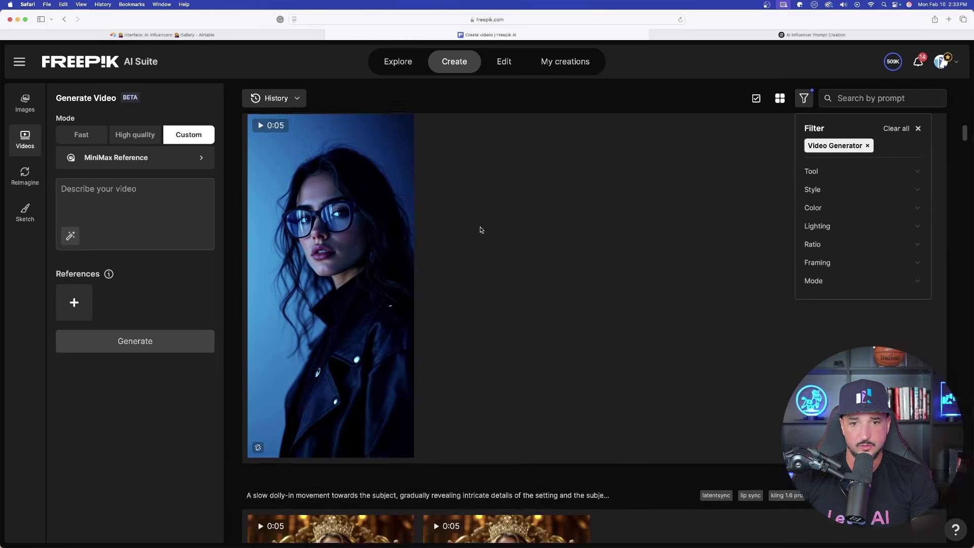
pyautogui.scroll(-5, 485, 240)
pyautogui.scroll(6, 487, 241)
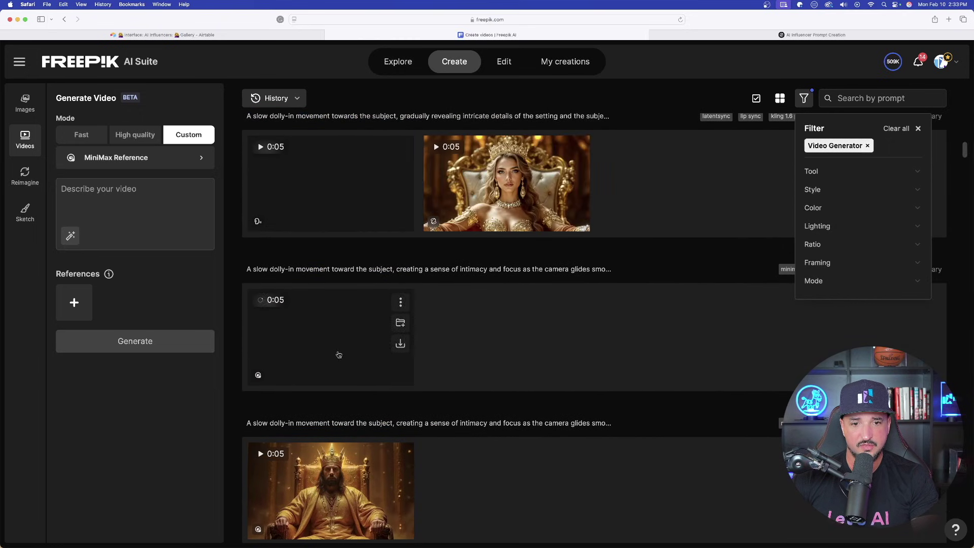
pyautogui.click(401, 303)
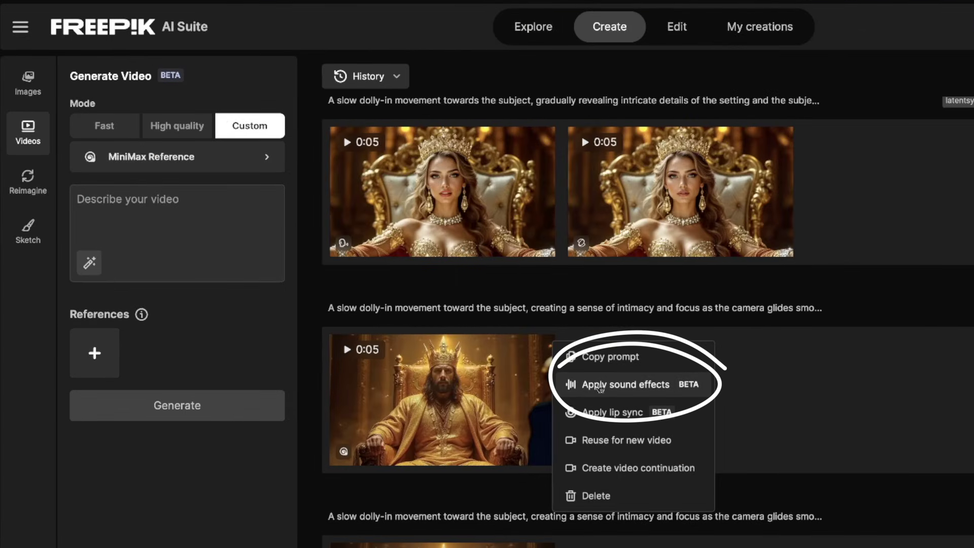
# Generate the sound effect 'a powerful sound of thunder' for the king video
pyautogui.click(630, 390)
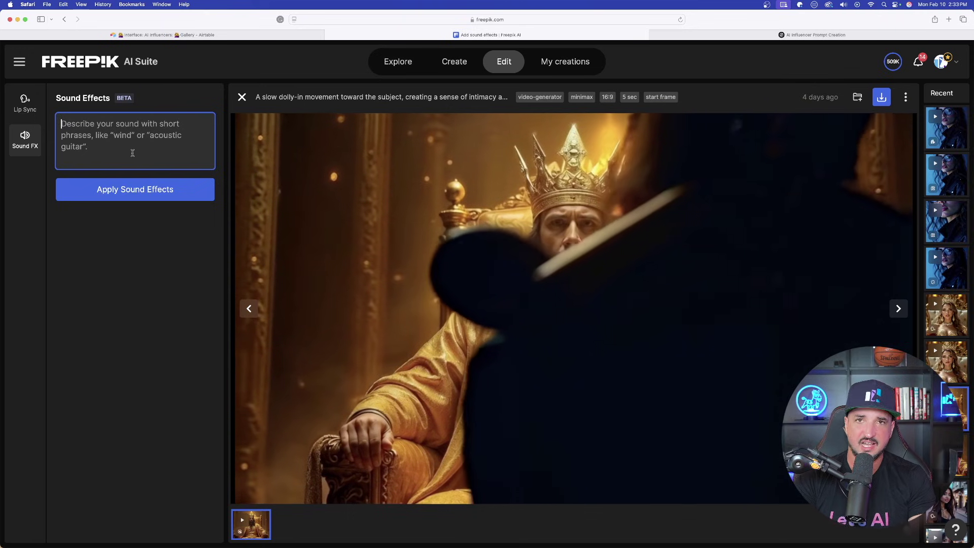
pyautogui.write('a powerful sound of thunder')
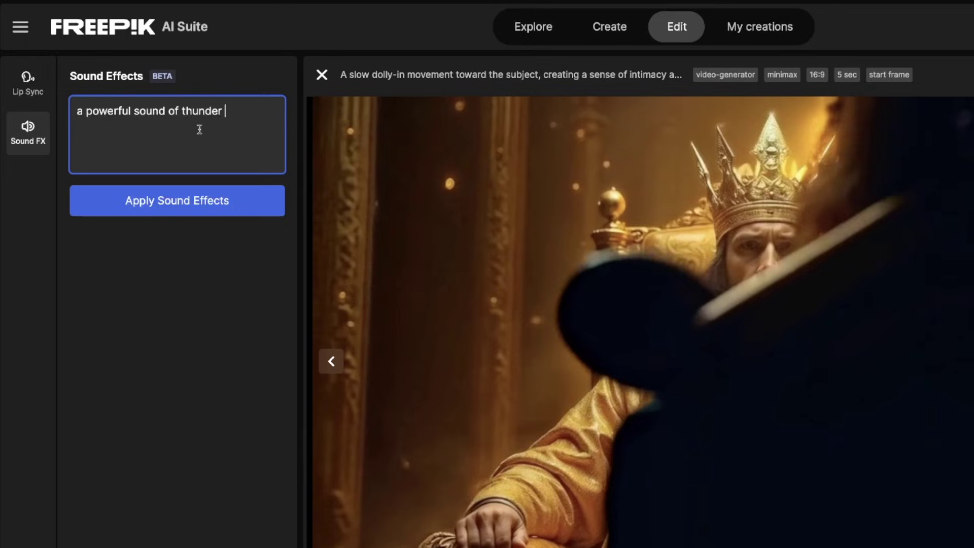
pyautogui.click(173, 203)
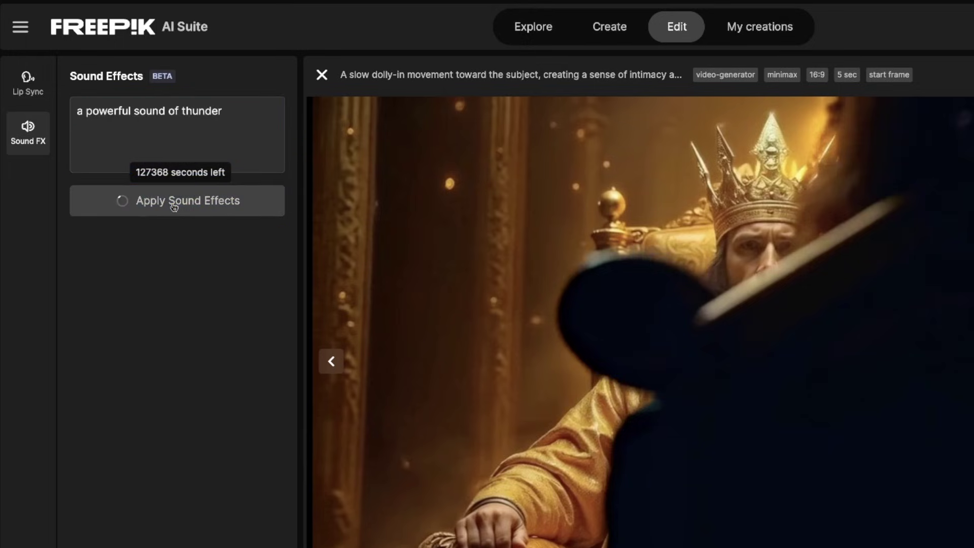